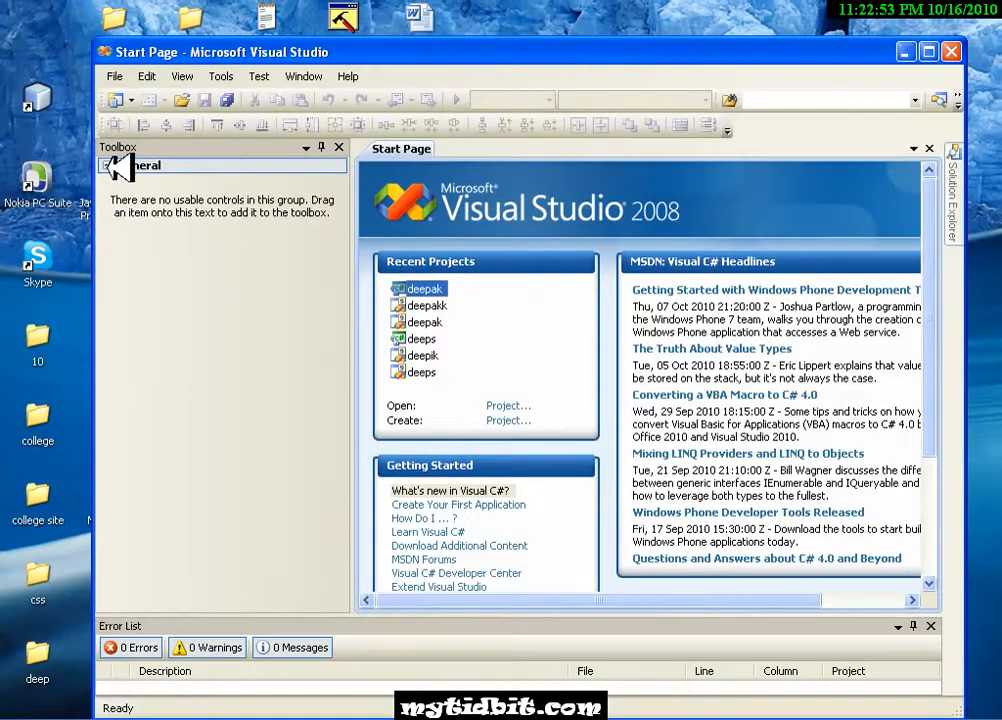
# - Create a new project named tidbit from the Setup Project template under Setup and Deployment
pyautogui.click(115, 76)
pyautogui.moveTo(150, 99)
pyautogui.click(350, 101)
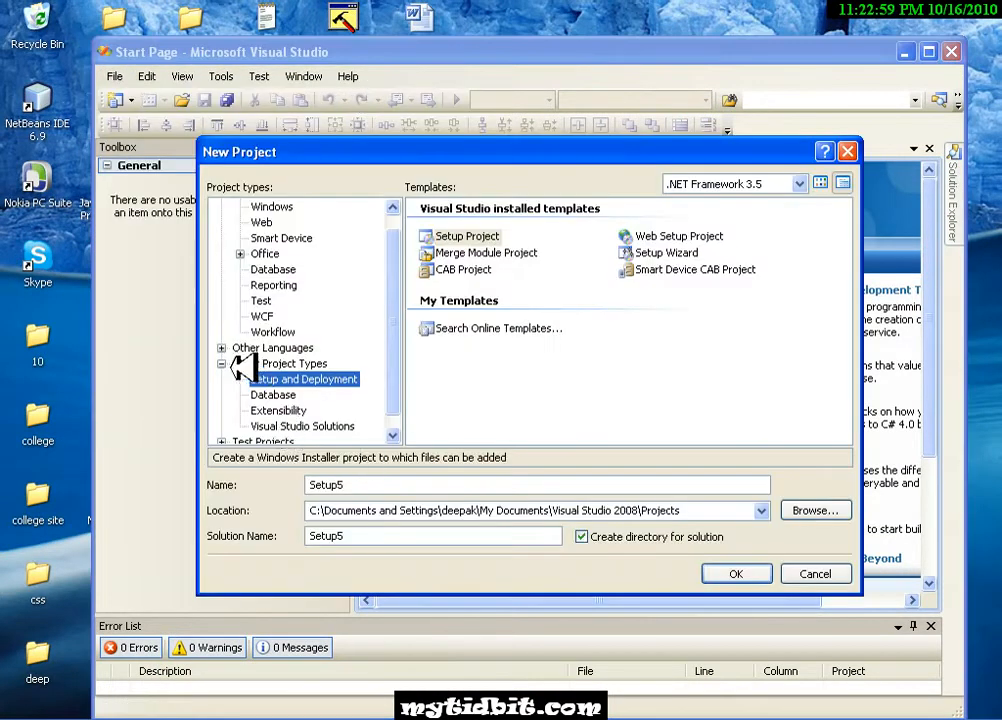
pyautogui.click(222, 377)
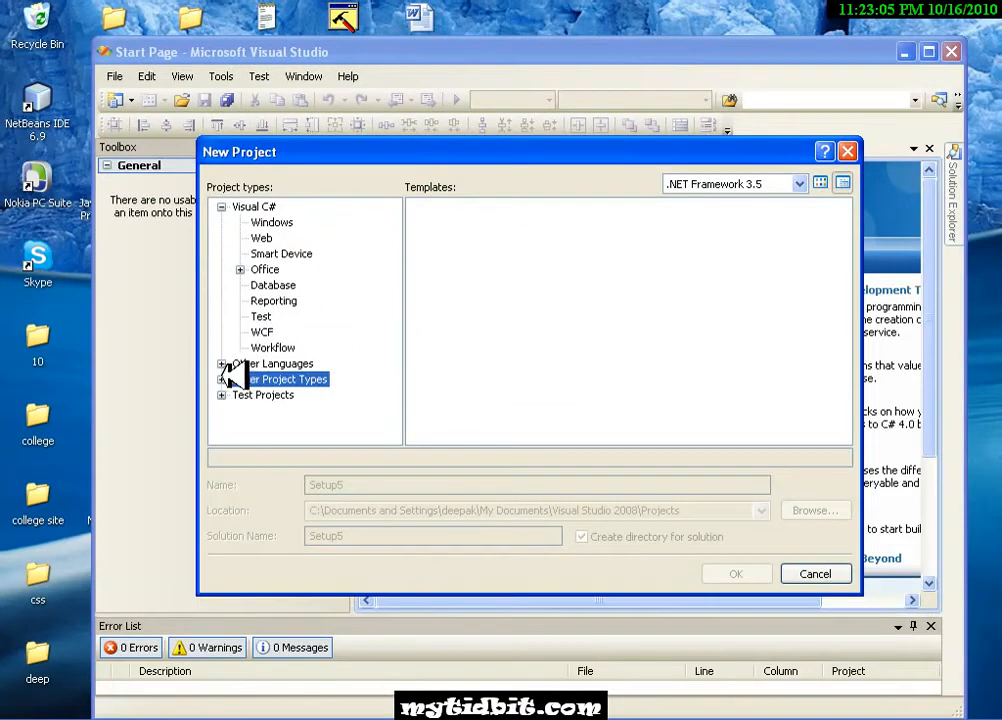
pyautogui.click(362, 553)
pyautogui.click(285, 379)
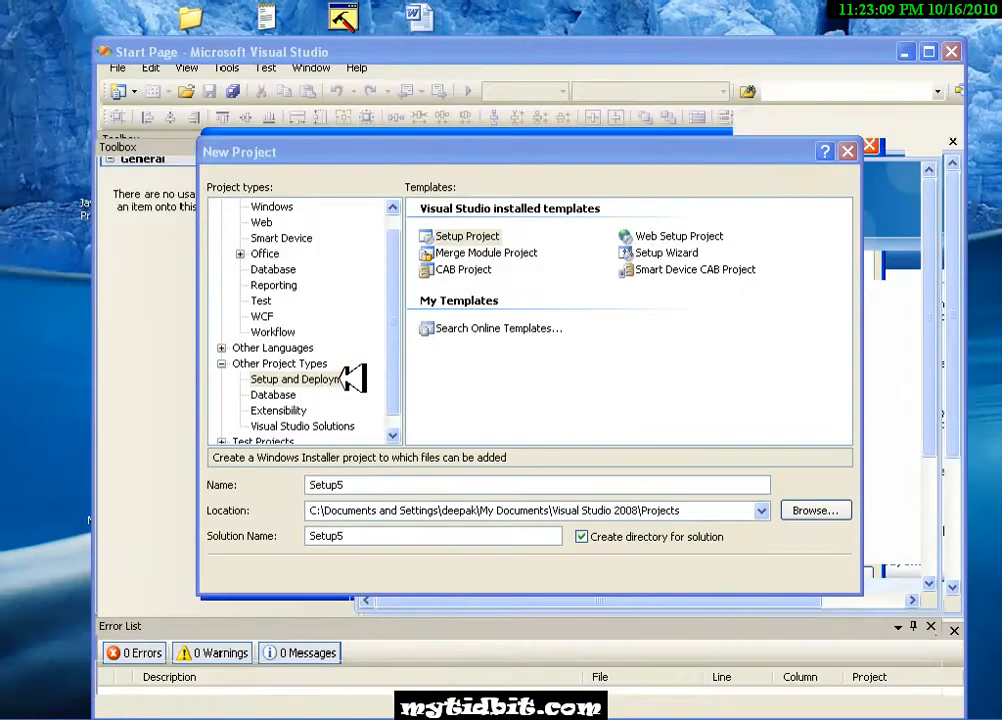
pyautogui.moveTo(346, 485); pyautogui.dragTo(286, 486)
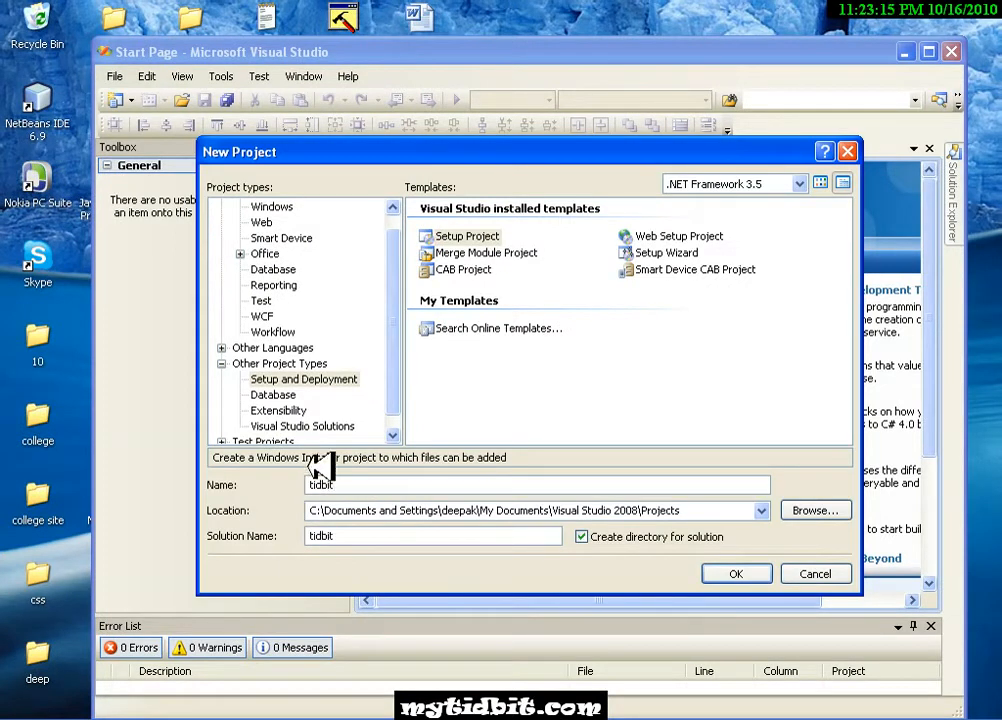
pyautogui.click(497, 236)
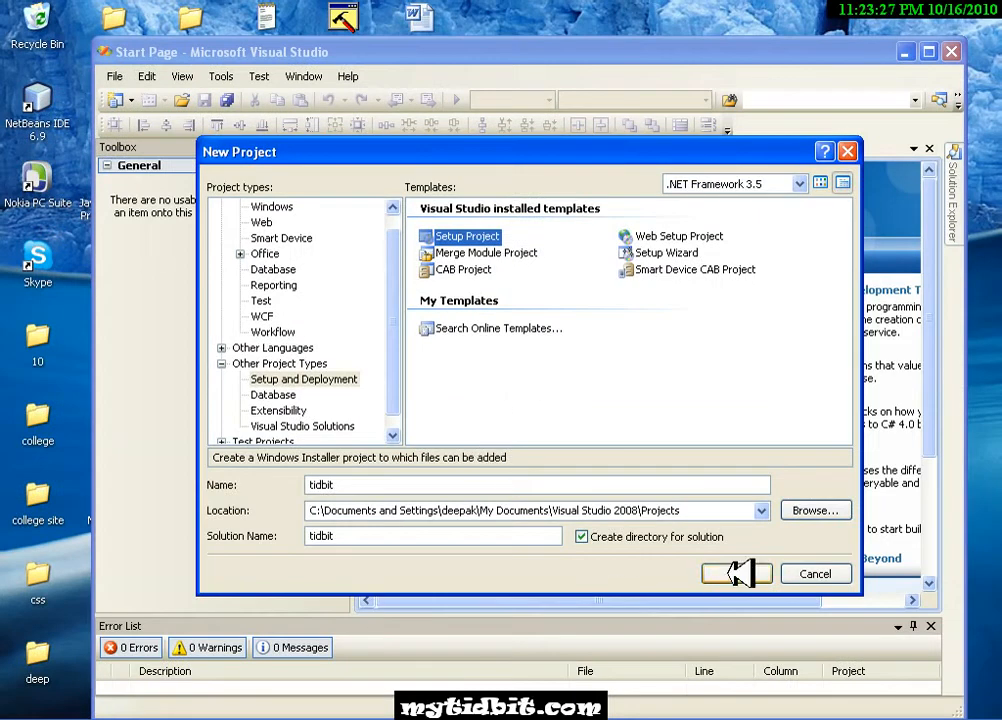
pyautogui.click(738, 573)
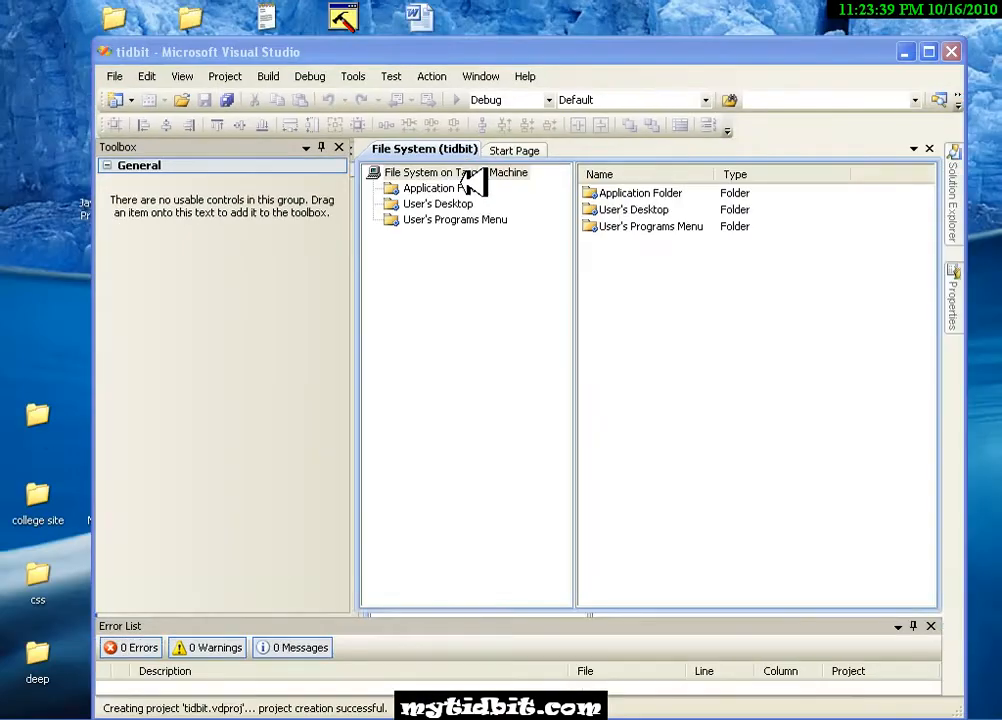
pyautogui.rightClick(500, 347)
pyautogui.moveTo(502, 191)
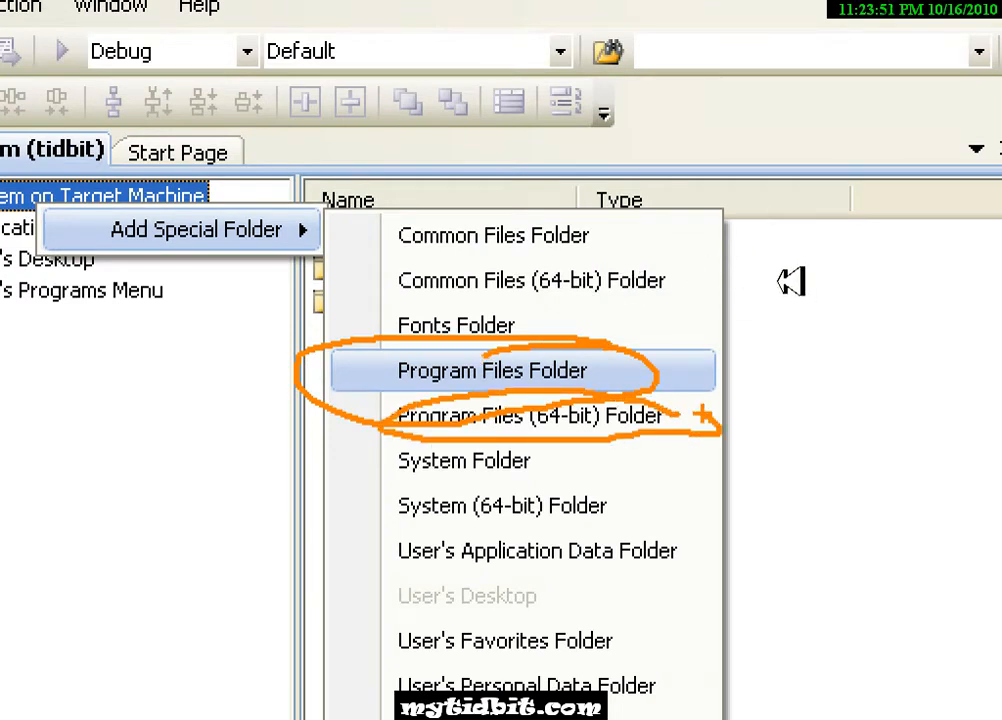
pyautogui.press('Escape')
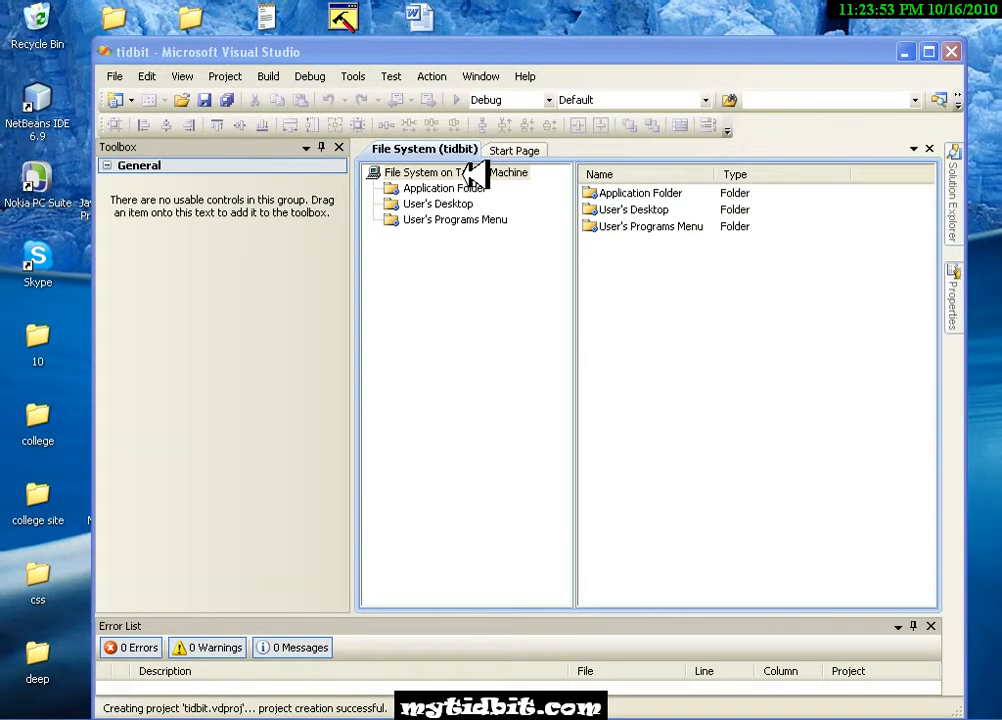
# - Add the Program Files Folder as a special folder to the file system on the target machine
pyautogui.click(497, 173)
pyautogui.rightClick(480, 175)
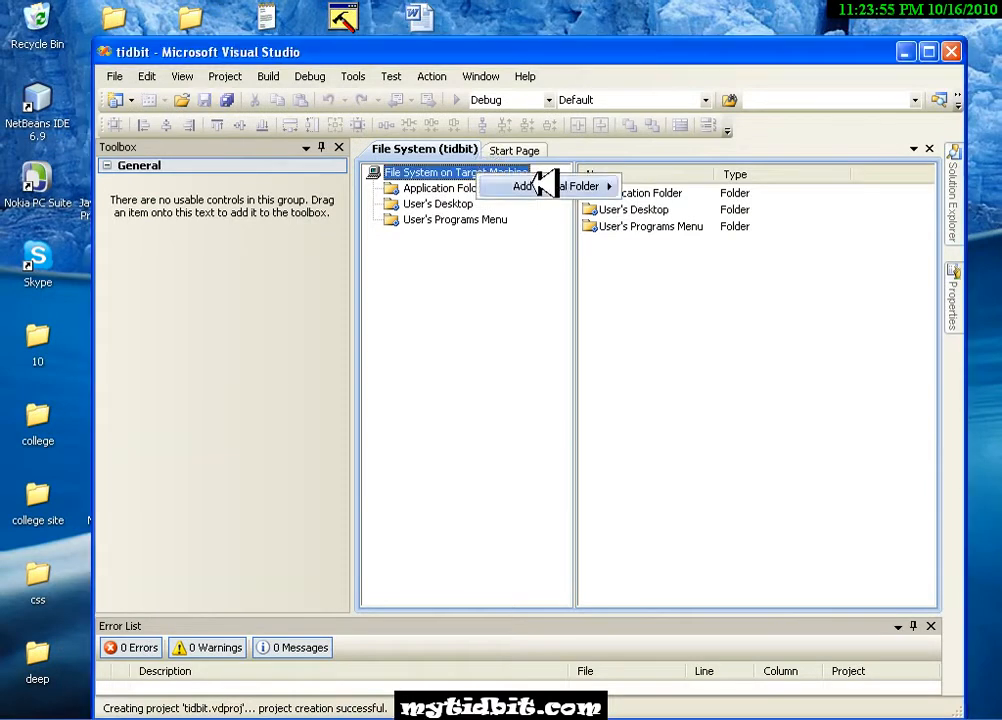
pyautogui.moveTo(545, 186)
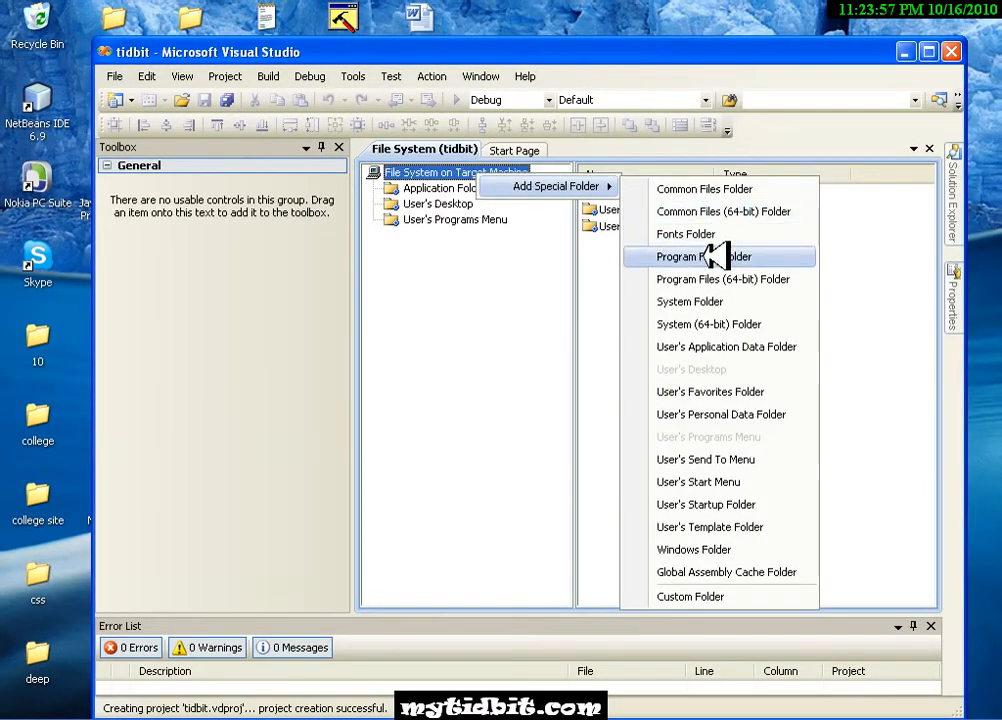
pyautogui.click(716, 256)
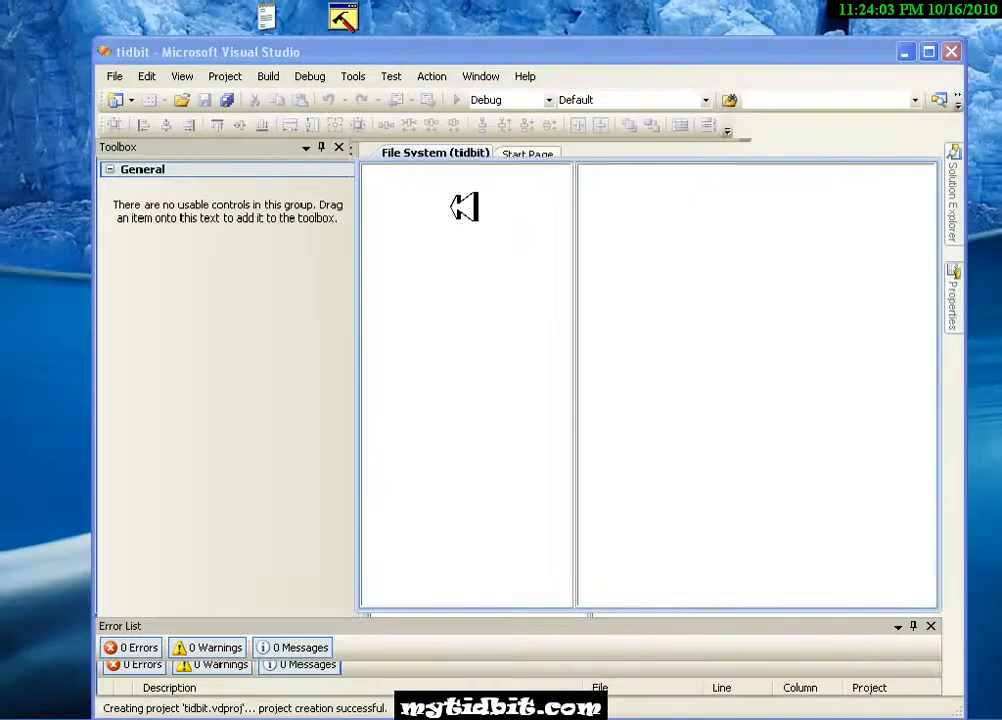
# - Add a subfolder named tidbit inside the Program Files Folder
pyautogui.rightClick(458, 202)
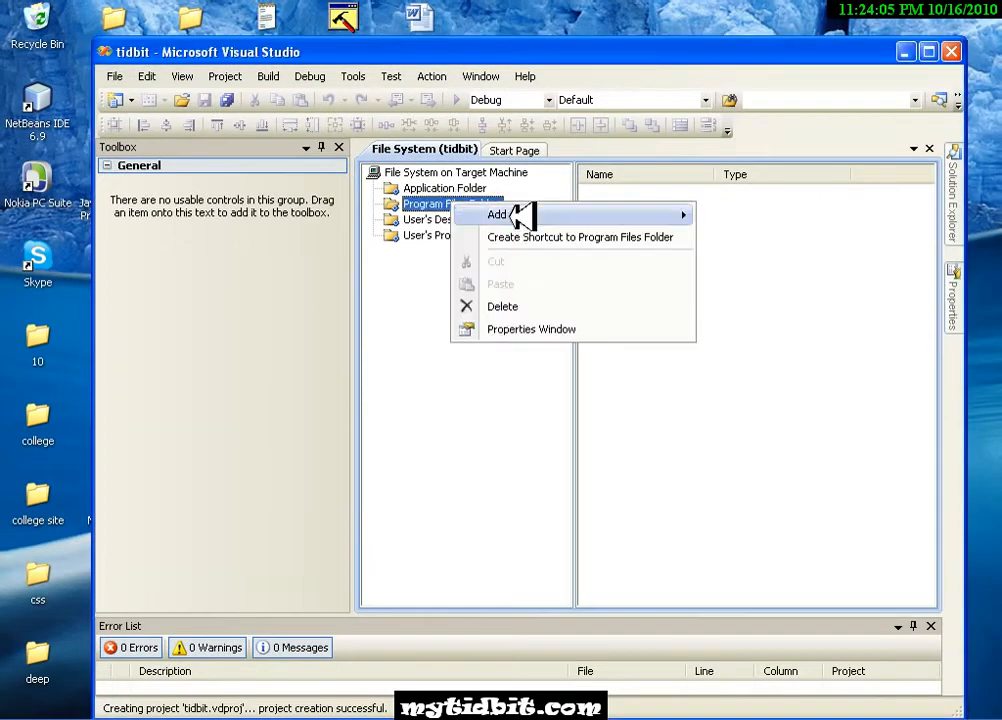
pyautogui.moveTo(520, 215)
pyautogui.click(760, 218)
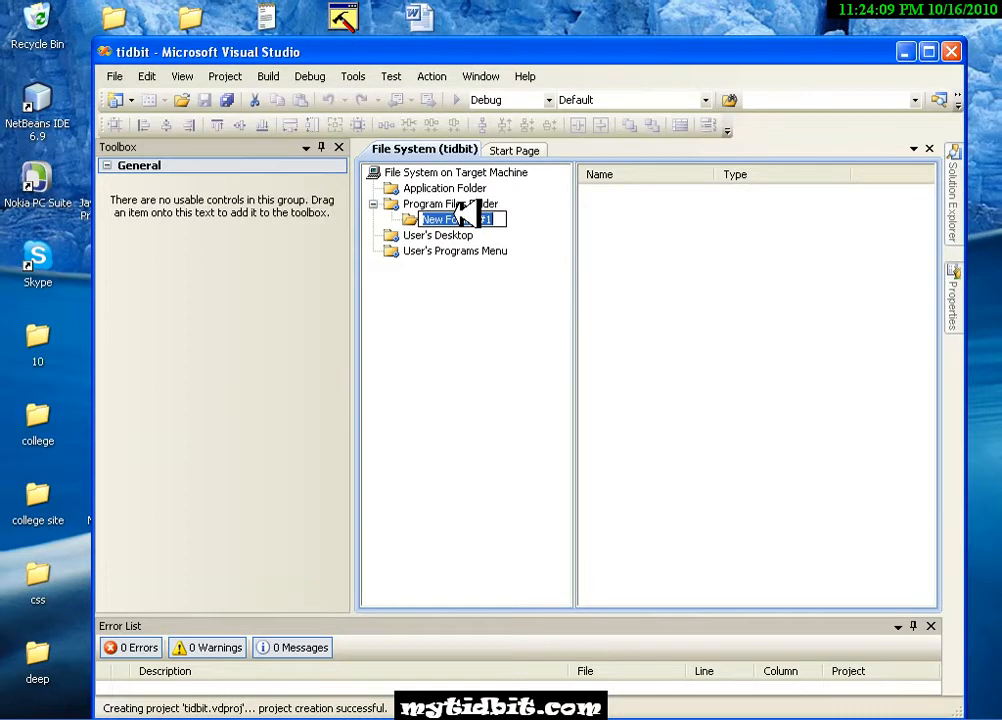
pyautogui.write('tidbit')
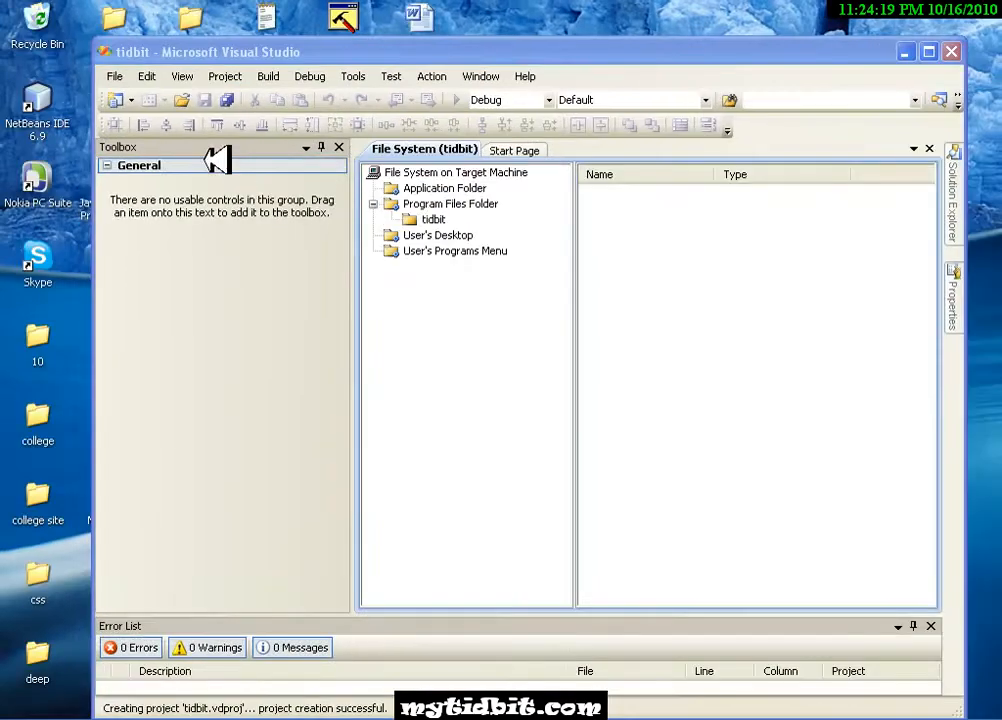
pyautogui.click(123, 77)
pyautogui.moveTo(165, 146)
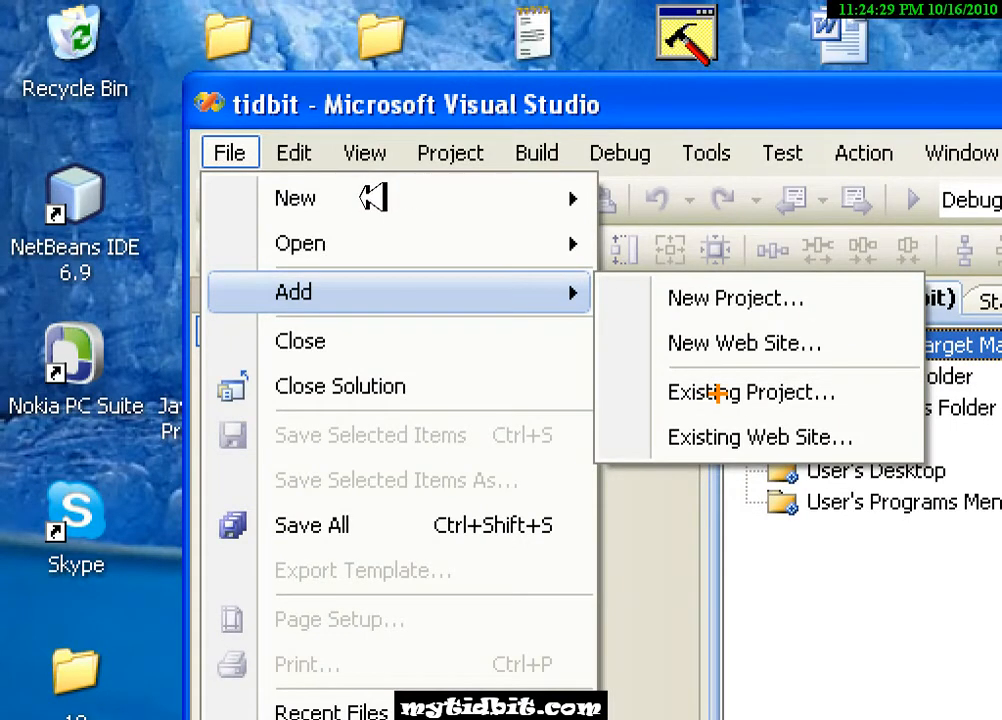
pyautogui.press('Escape')
pyautogui.press('Escape')
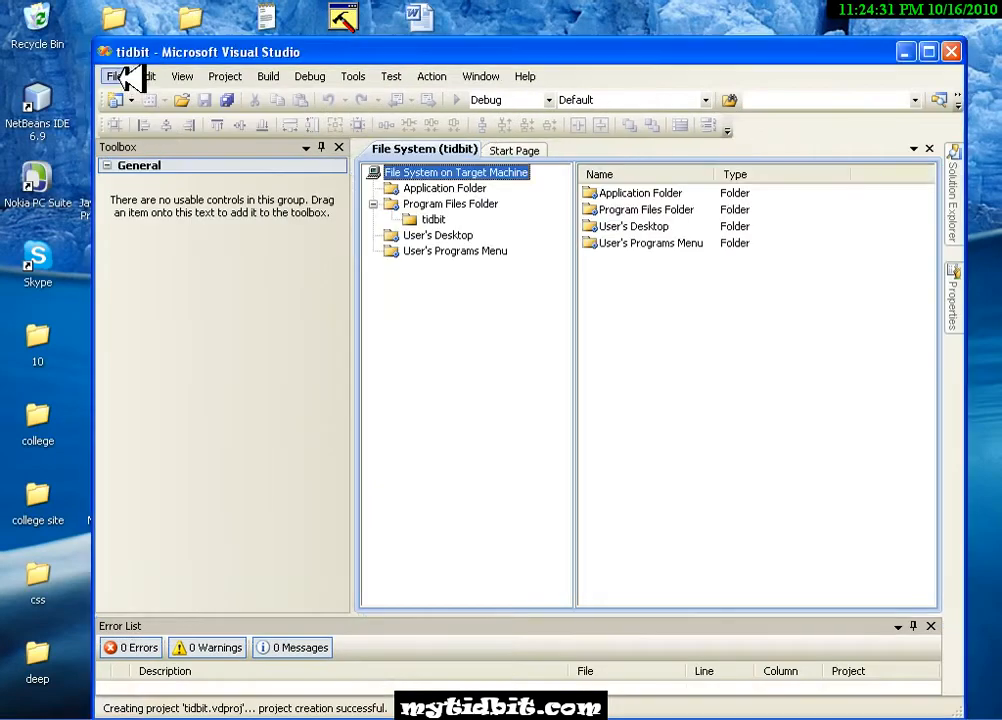
# - Add the existing C# project to the solution from the .csproj file in the nested project folder
pyautogui.click(120, 76)
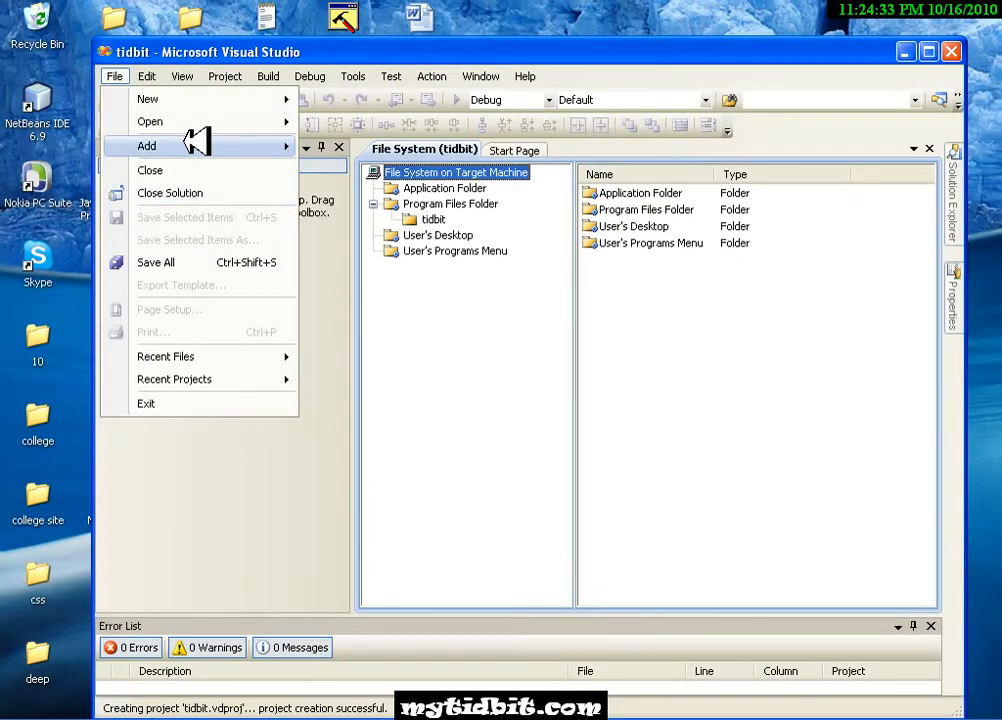
pyautogui.moveTo(196, 143)
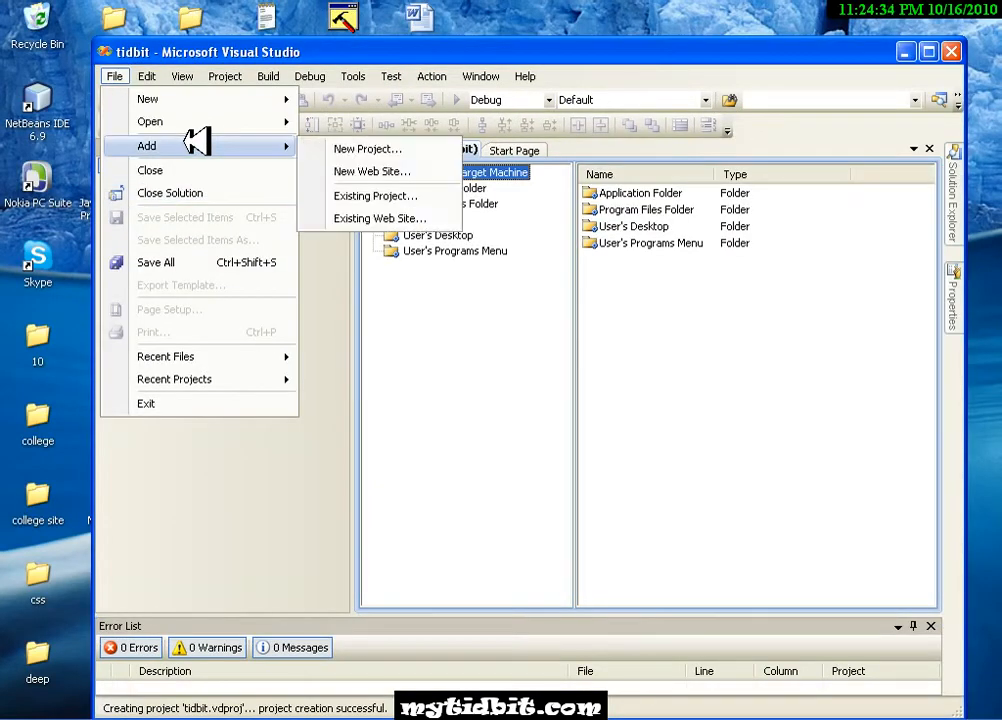
pyautogui.click(375, 195)
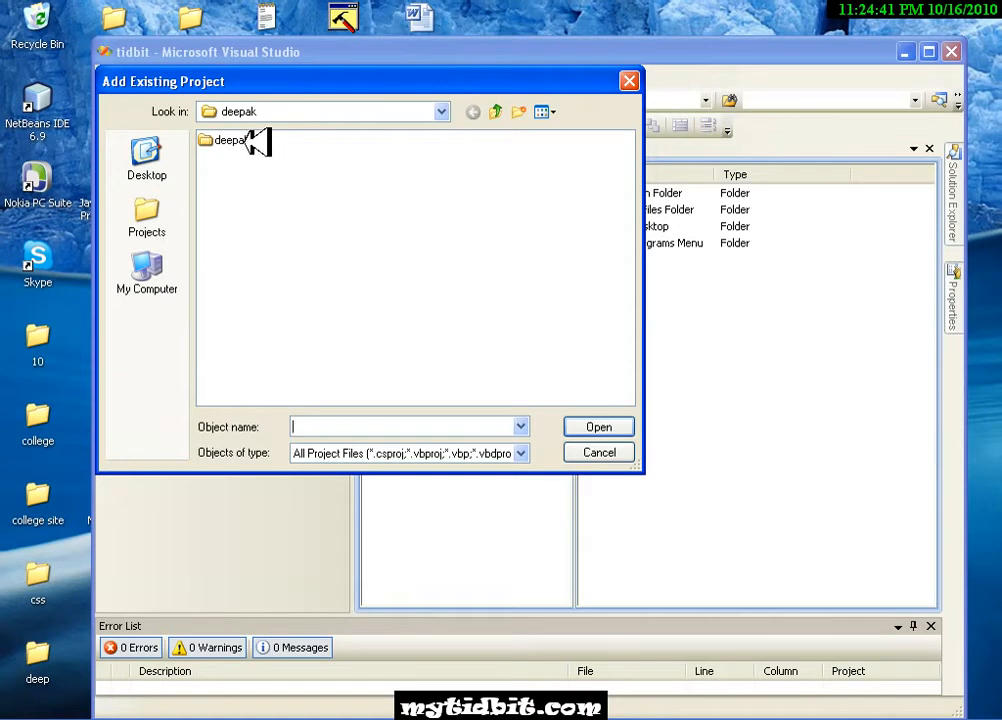
pyautogui.click(440, 112)
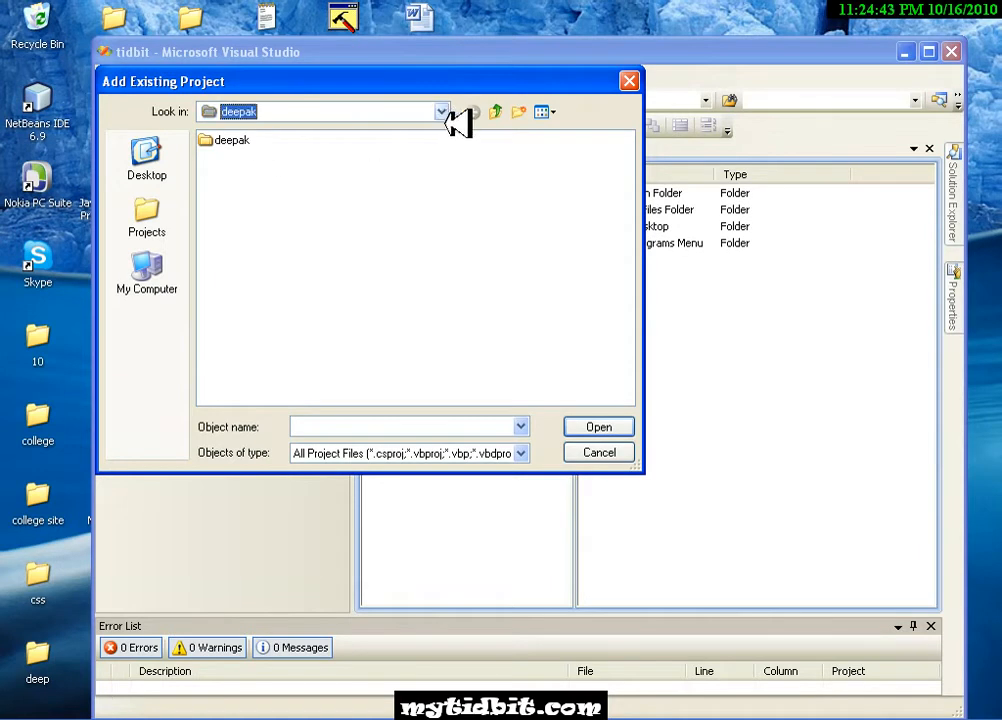
pyautogui.click(441, 112)
pyautogui.press('Escape')
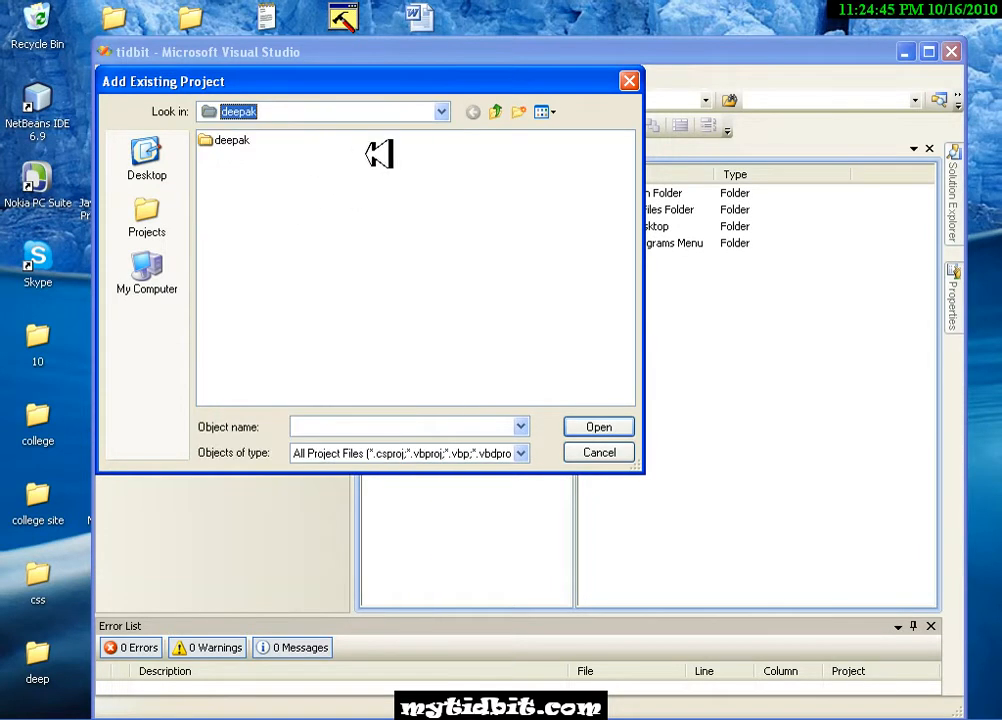
pyautogui.doubleClick(248, 143)
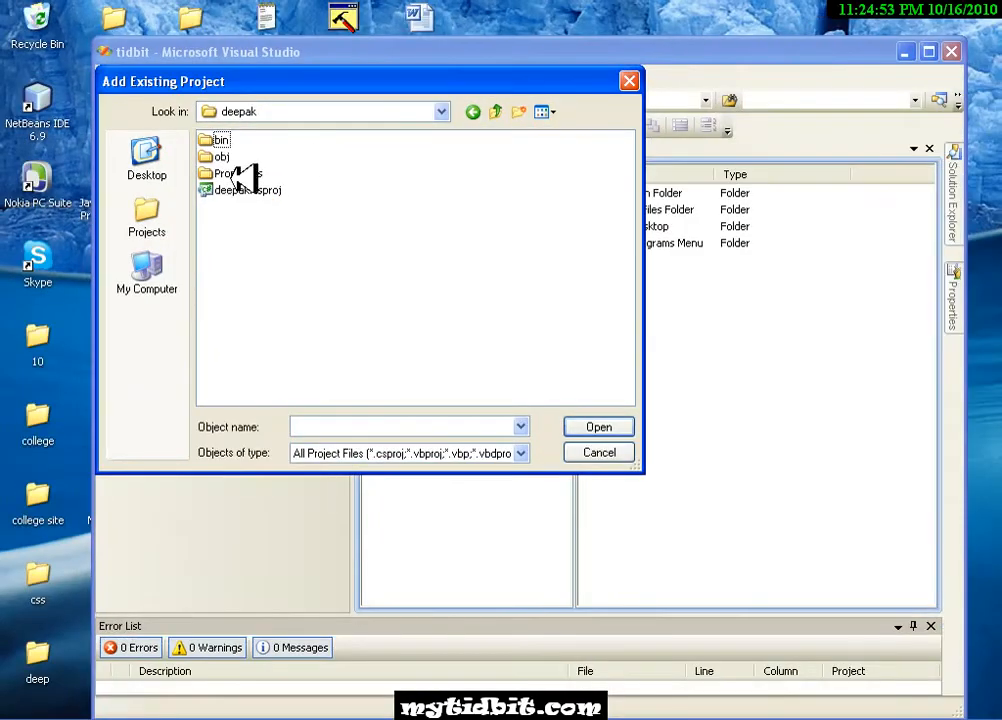
pyautogui.doubleClick(223, 381)
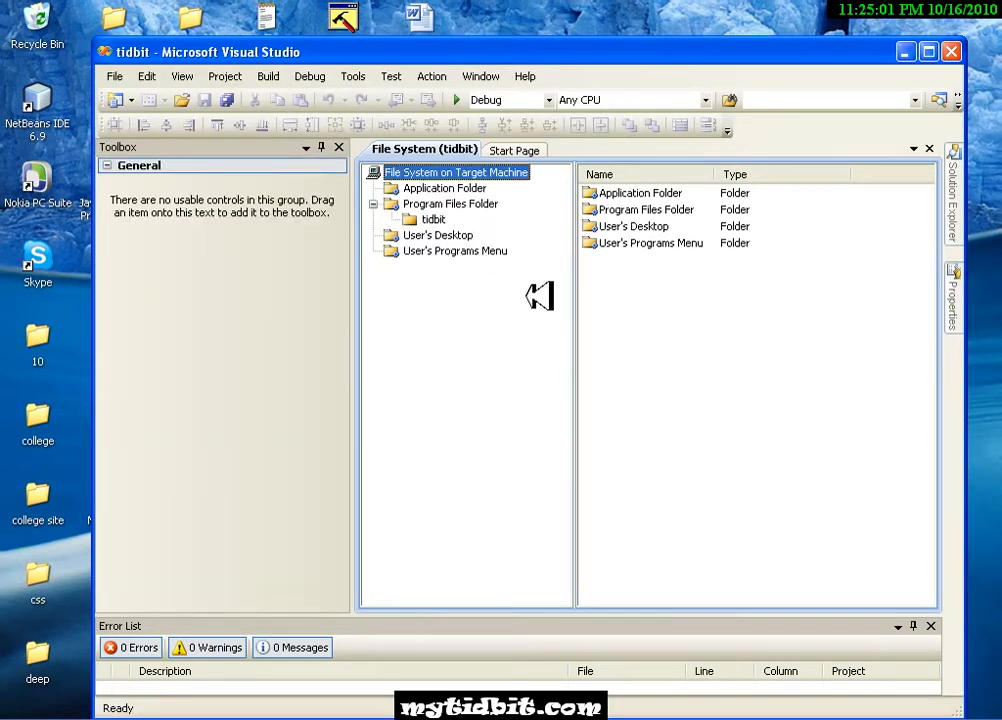
pyautogui.click(428, 219)
pyautogui.click(432, 205)
pyautogui.click(429, 219)
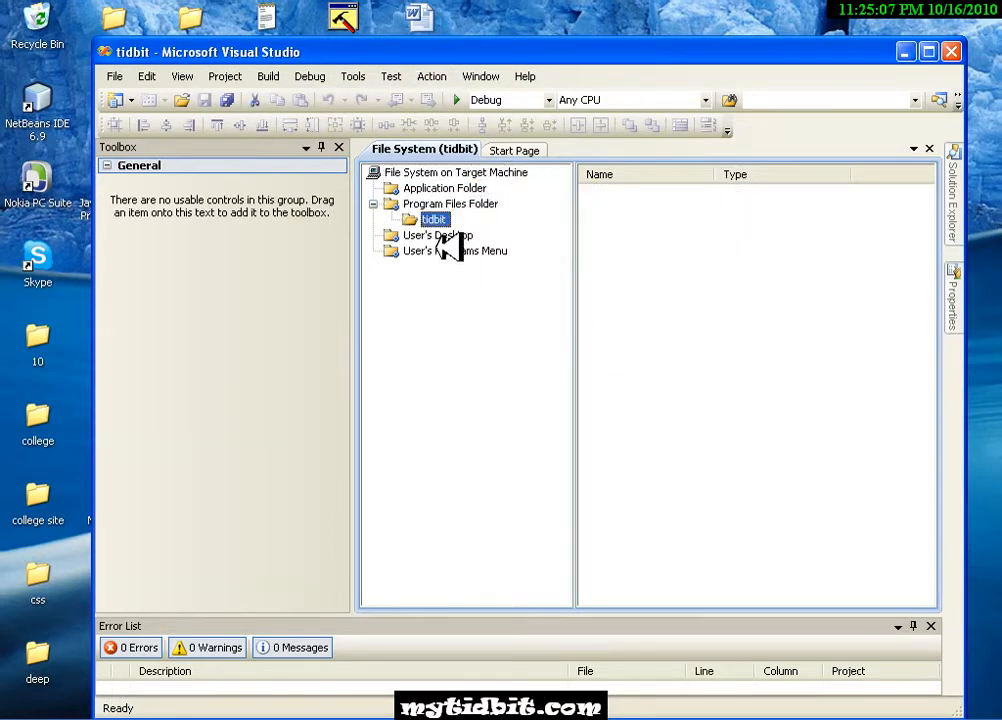
pyautogui.click(432, 216)
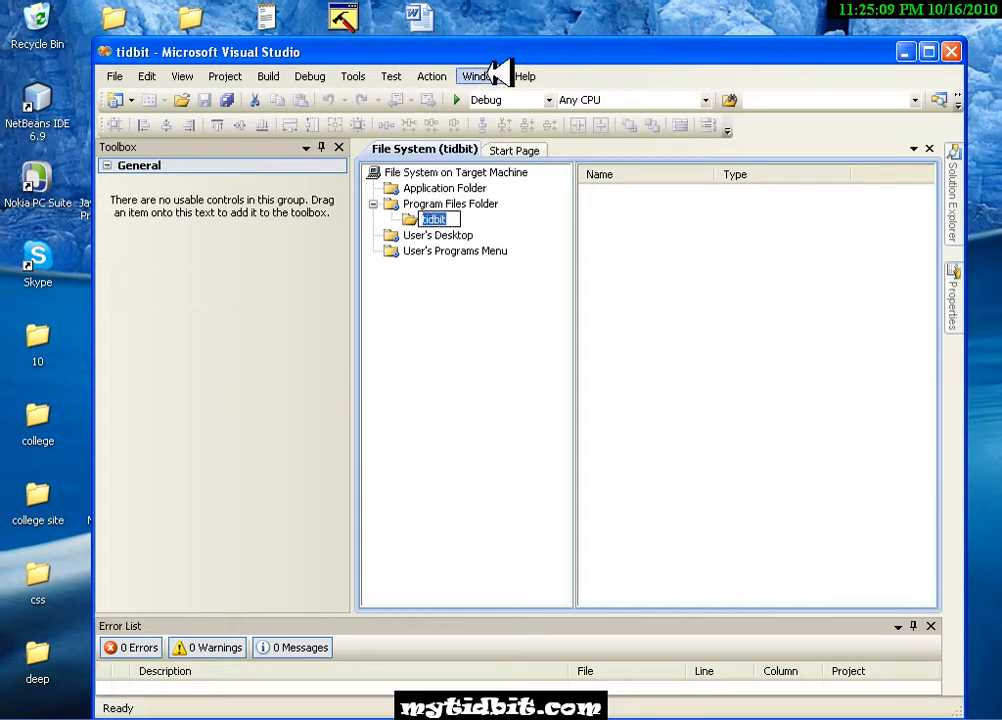
pyautogui.click(182, 77)
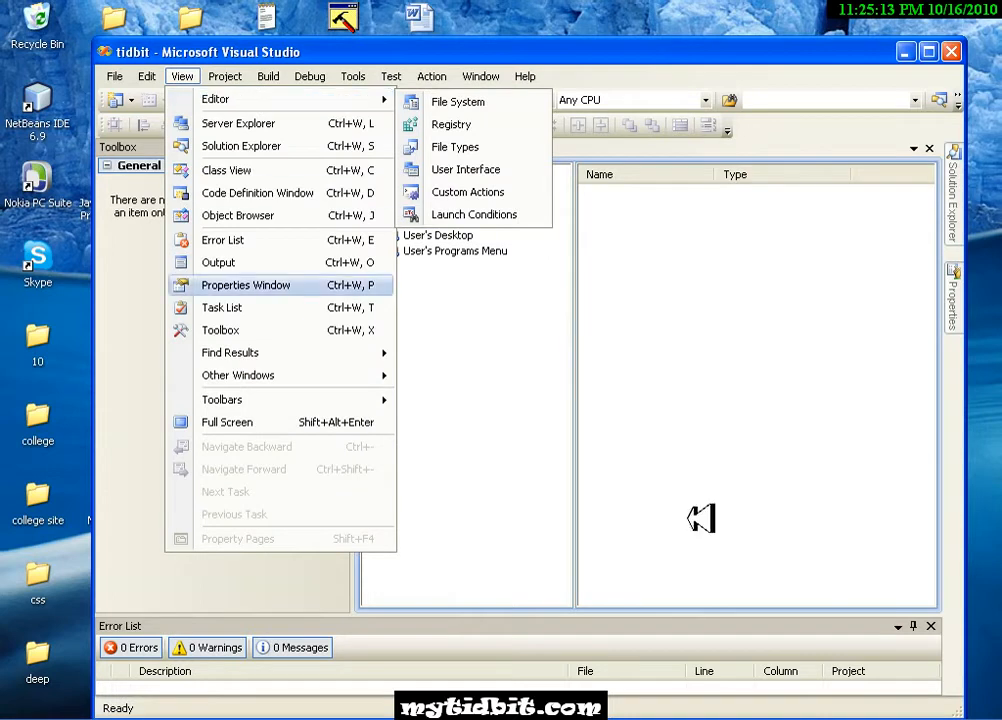
pyautogui.click(528, 385)
pyautogui.rightClick(440, 218)
pyautogui.moveTo(485, 235)
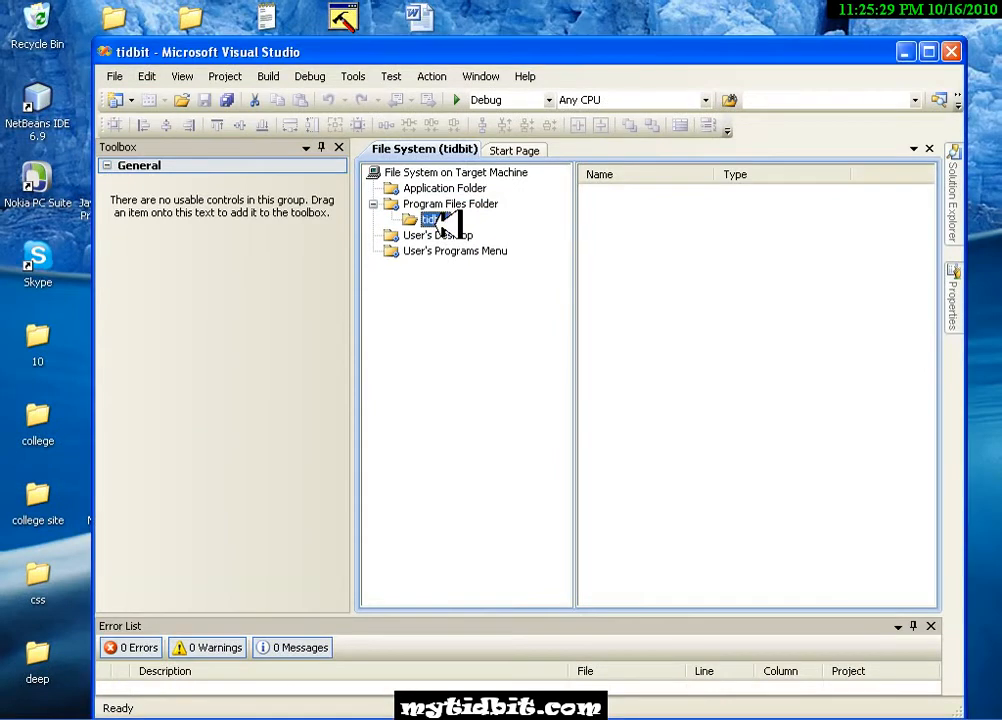
# - Add the existing project's Primary output to the tidbit folder, with the (Active) configuration
pyautogui.rightClick(432, 345)
pyautogui.moveTo(485, 240)
pyautogui.click(665, 201)
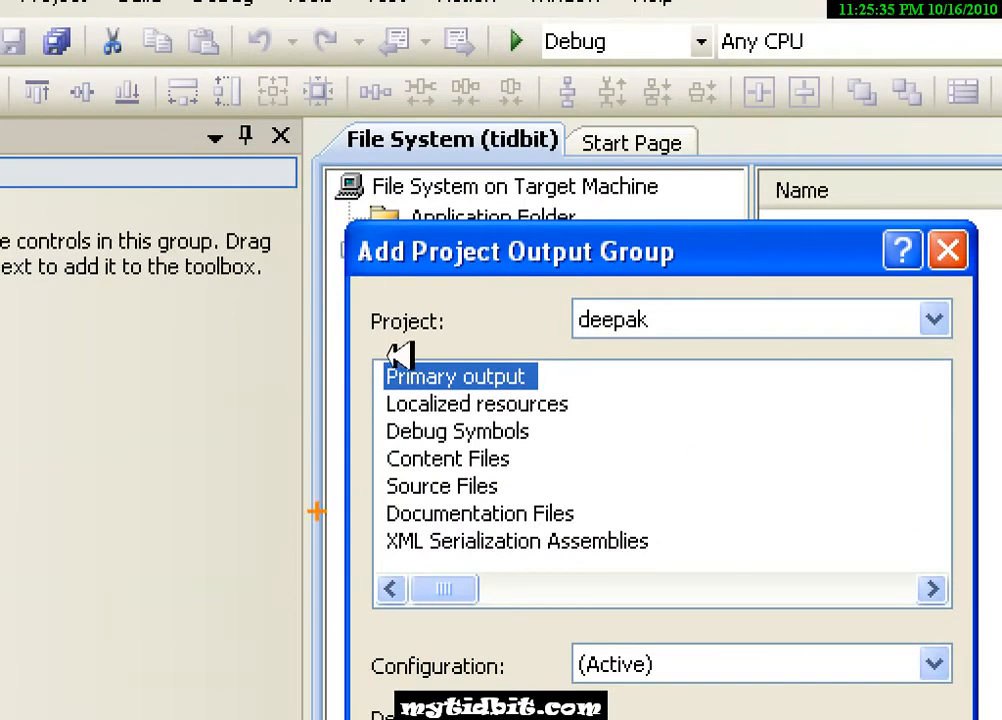
pyautogui.moveTo(542, 351); pyautogui.dragTo(409, 345)
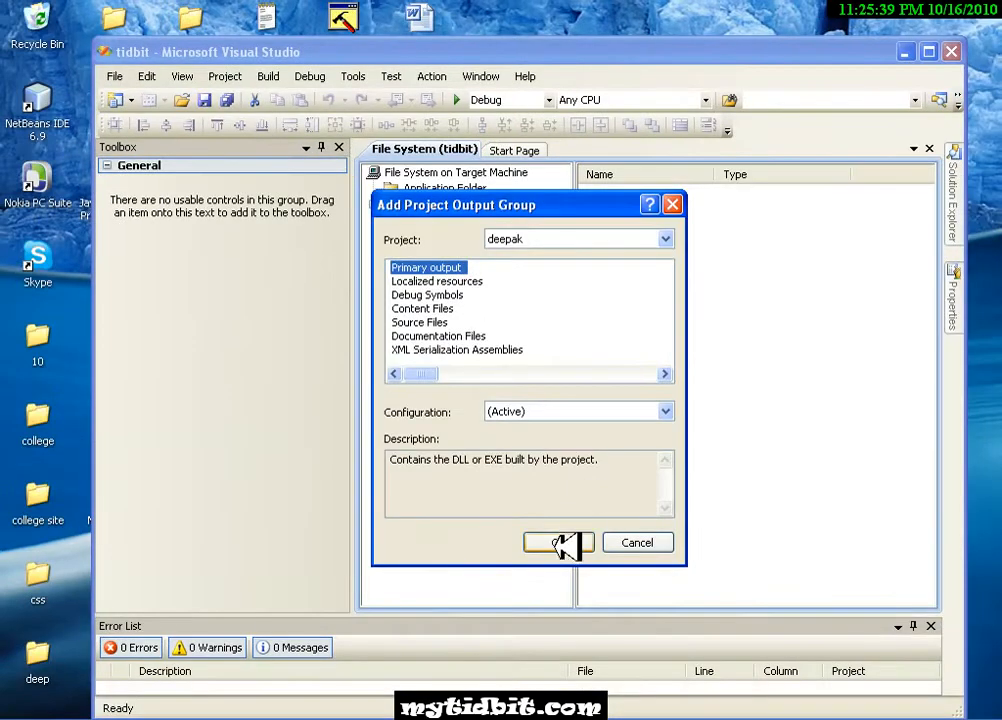
pyautogui.click(566, 599)
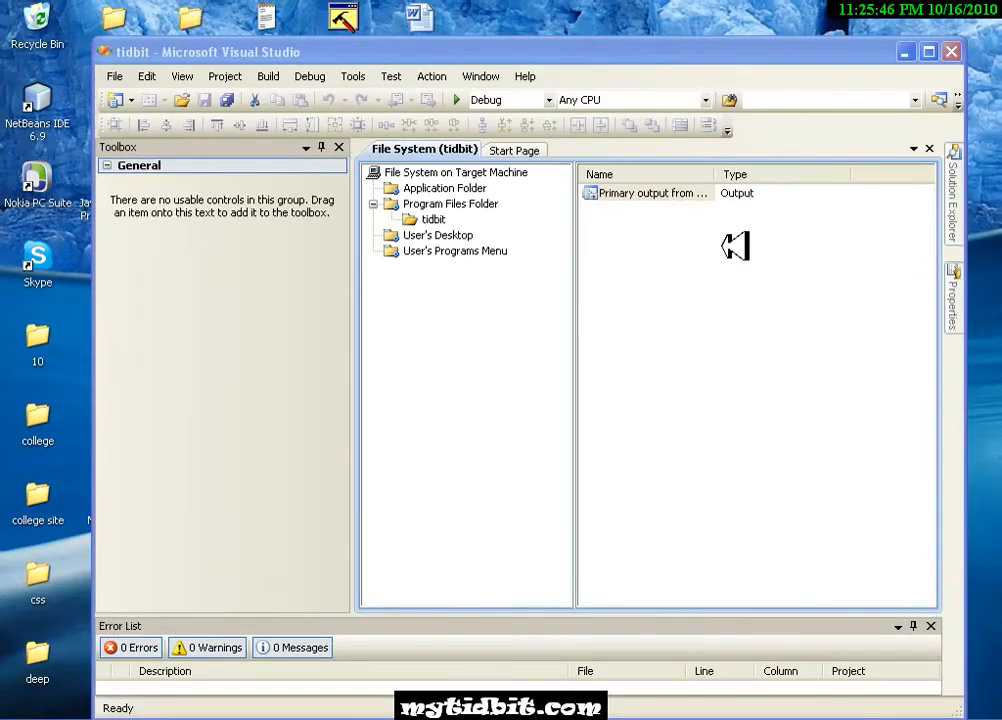
# - Create two shortcuts to the primary output in the tidbit folder
pyautogui.rightClick(668, 193)
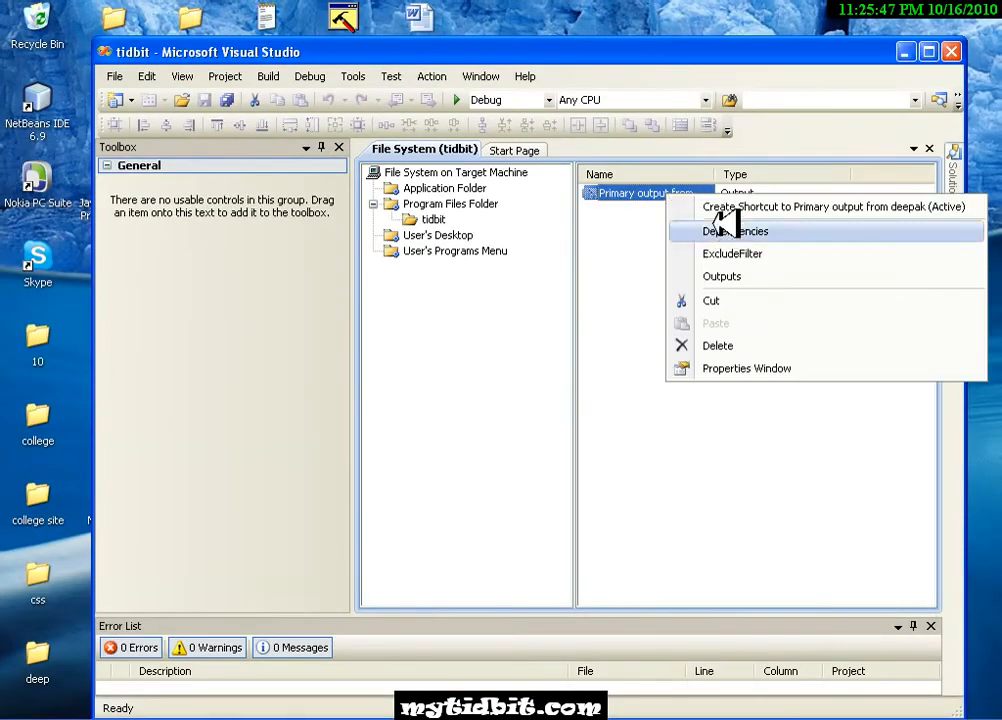
pyautogui.click(726, 207)
pyautogui.click(671, 282)
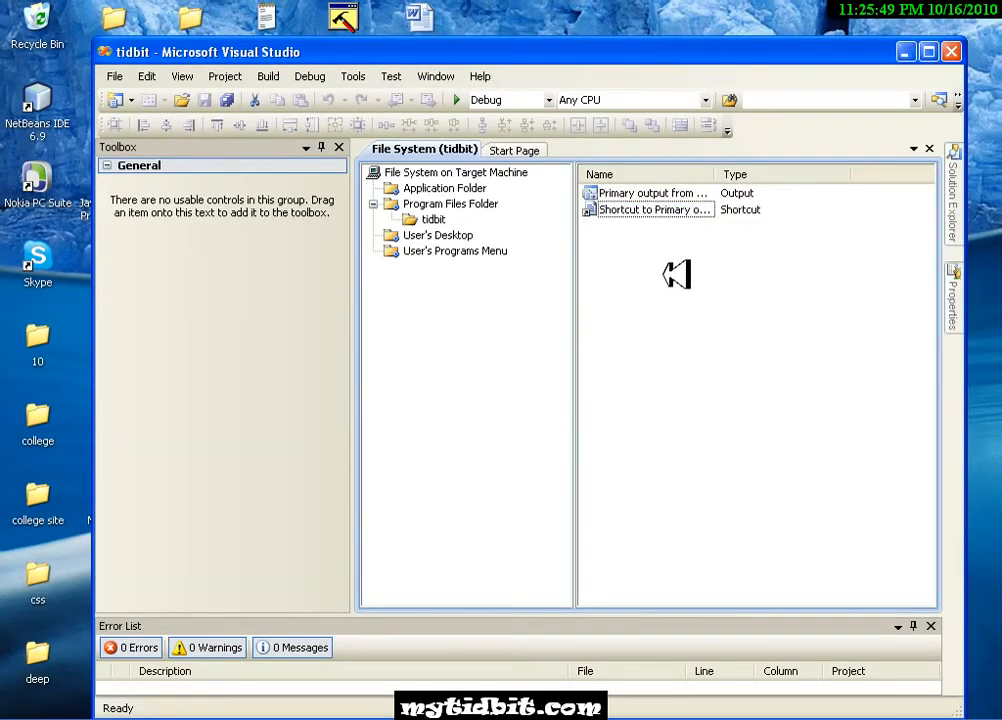
pyautogui.rightClick(650, 195)
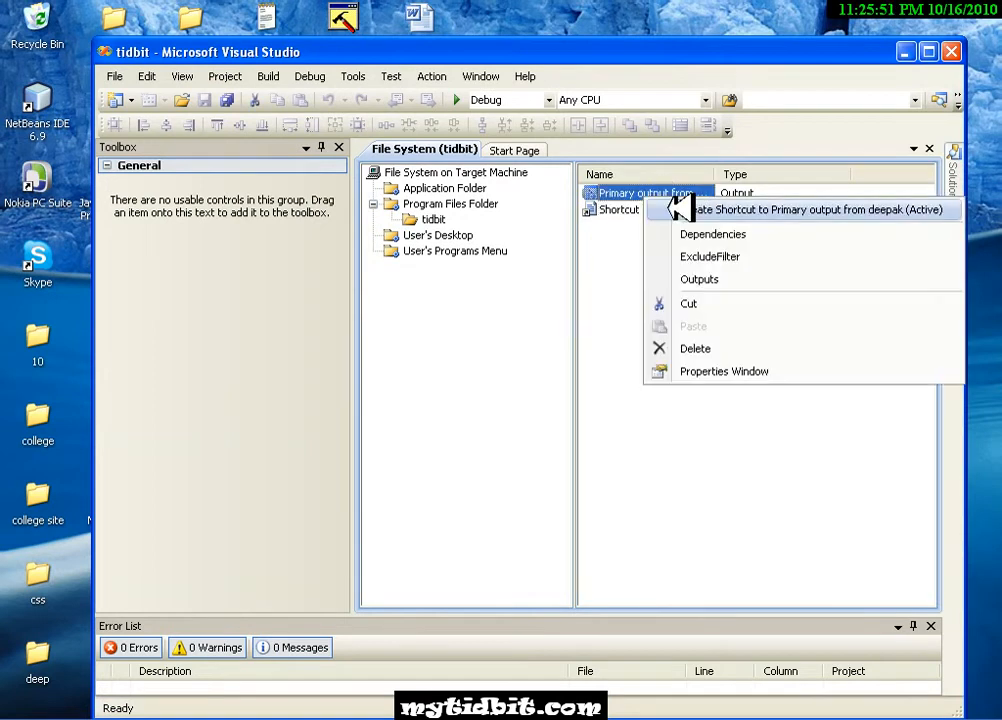
pyautogui.click(677, 209)
pyautogui.click(666, 303)
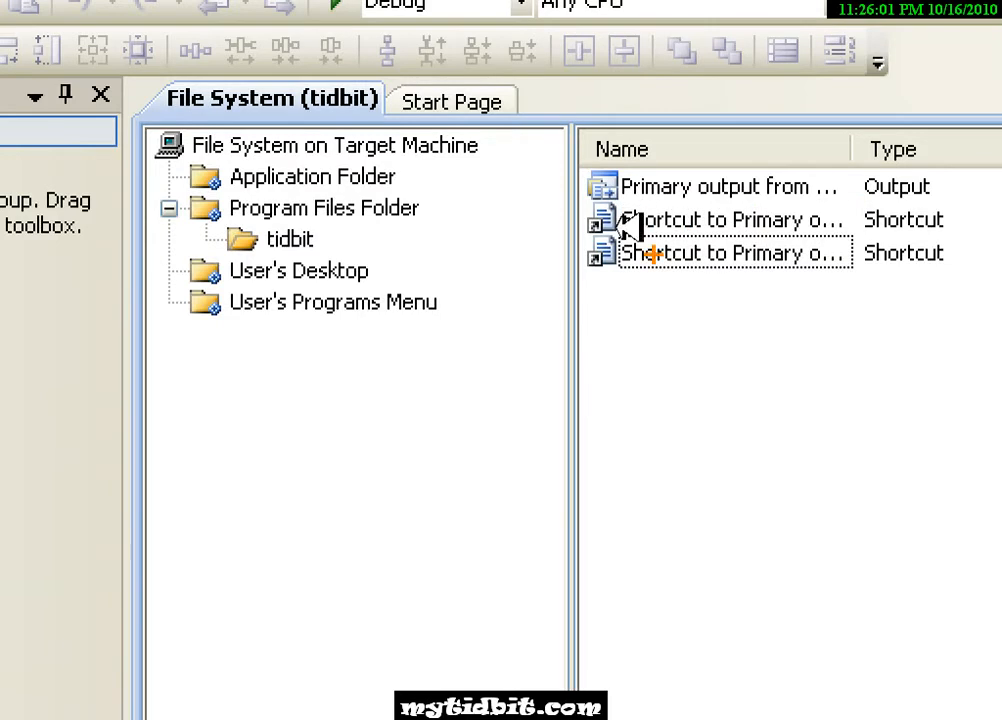
pyautogui.moveTo(638, 219)
pyautogui.mouseDown()
pyautogui.moveTo(472, 262)
pyautogui.moveTo(302, 270)
pyautogui.mouseUp()
pyautogui.moveTo(686, 245)
pyautogui.mouseDown()
pyautogui.moveTo(492, 298)
pyautogui.moveTo(330, 310)
pyautogui.mouseUp()
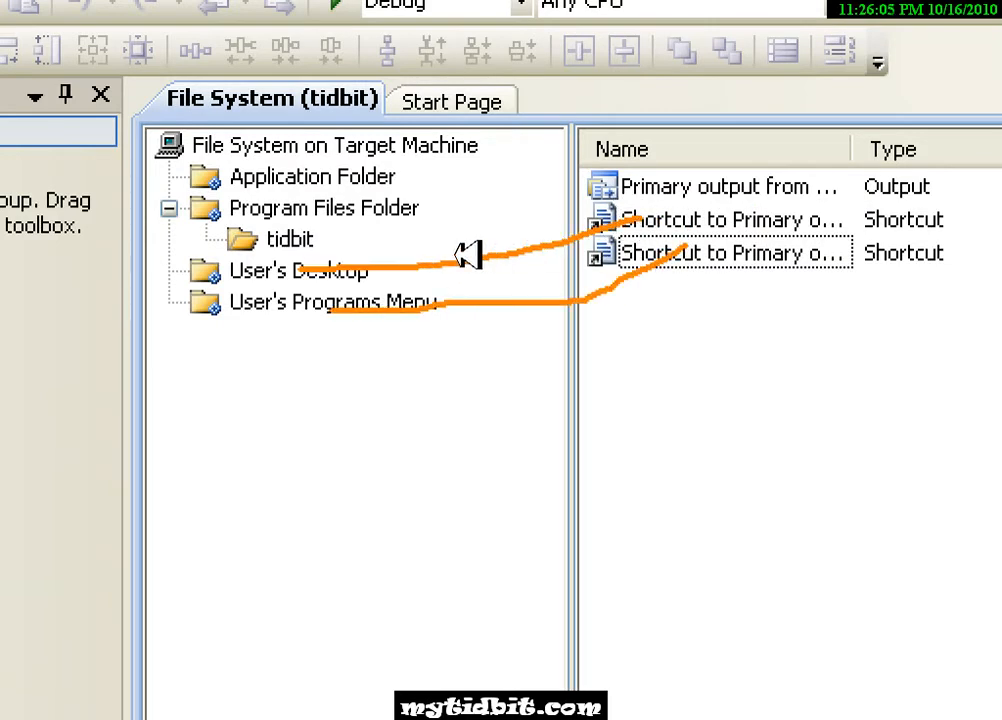
# - Rename the first primary output shortcut as tidbit and move it into the User's Desktop folder
pyautogui.press('Escape')
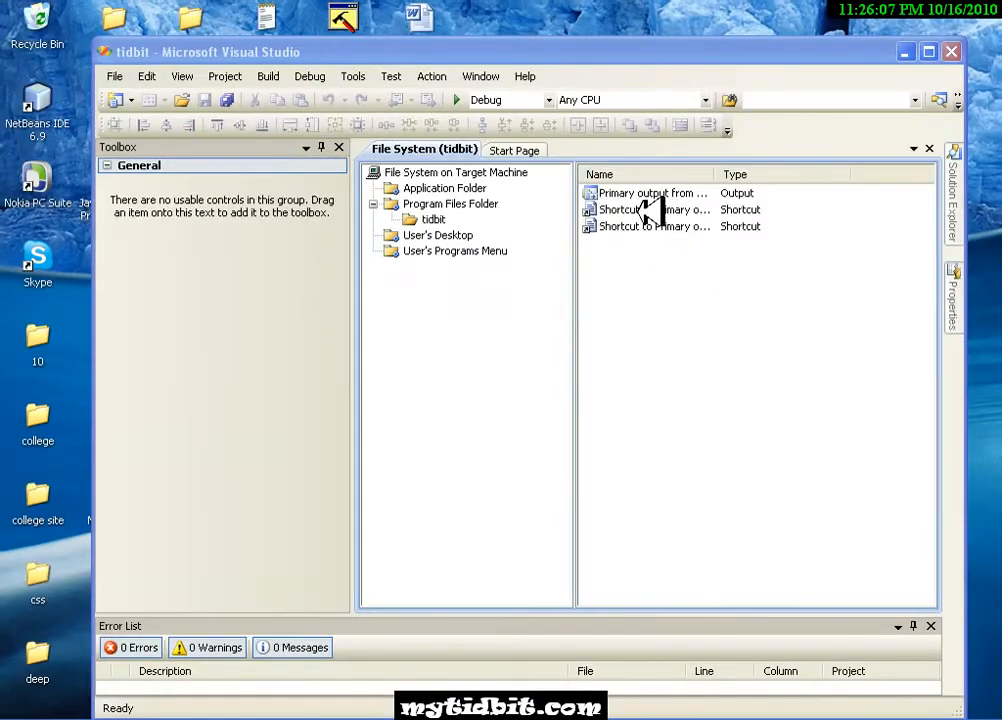
pyautogui.rightClick(645, 210)
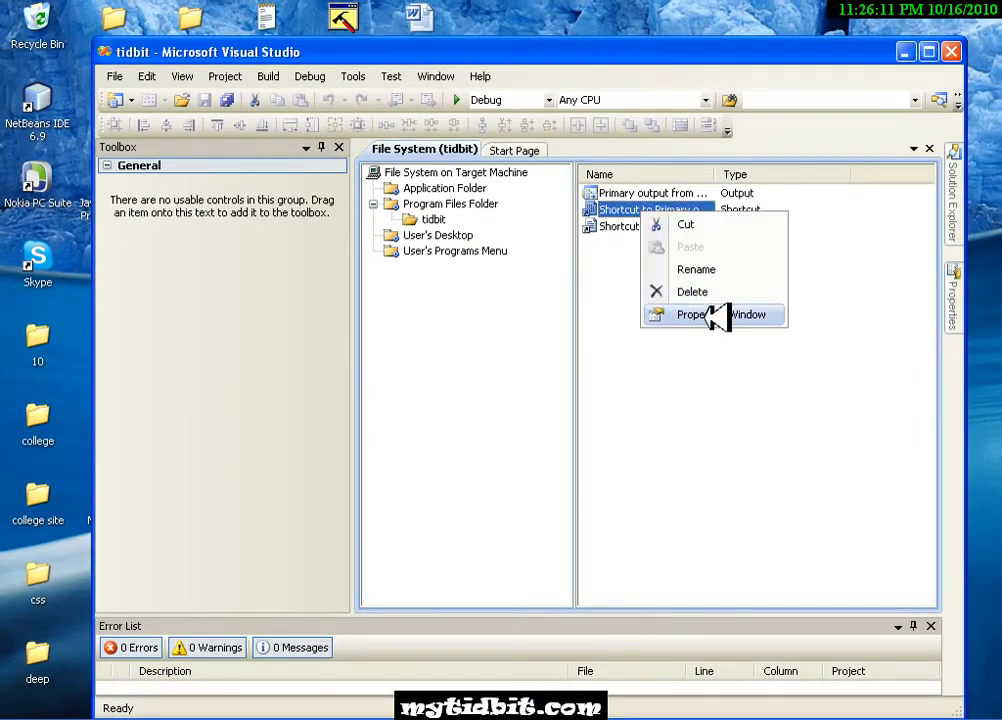
pyautogui.click(700, 269)
pyautogui.write('tidbi')
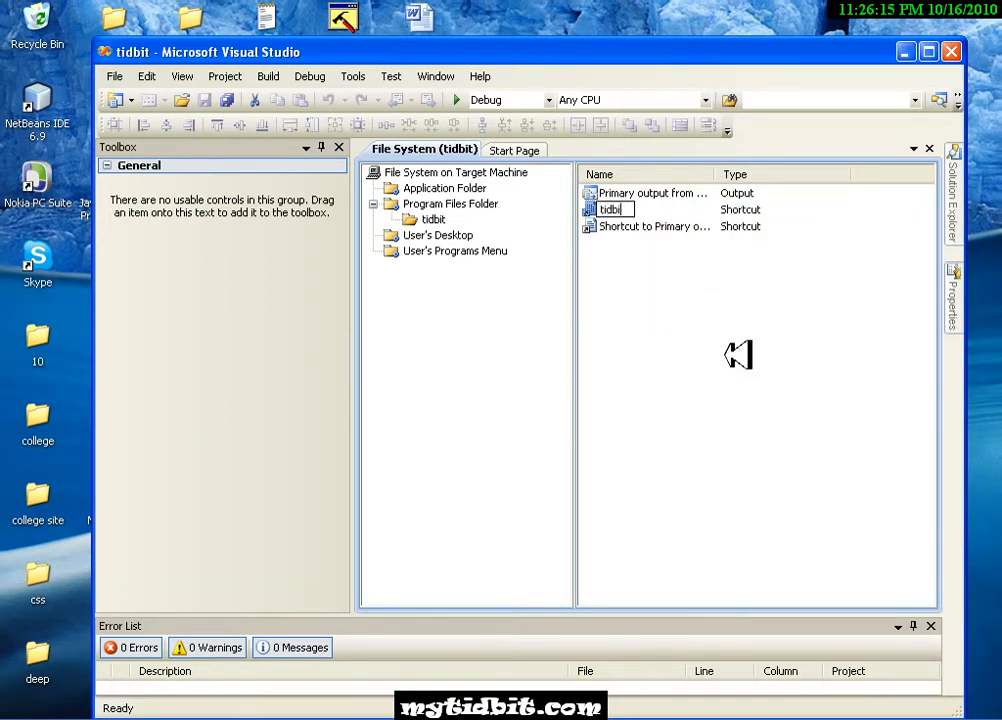
pyautogui.press('Return')
pyautogui.moveTo(626, 224); pyautogui.dragTo(652, 218)
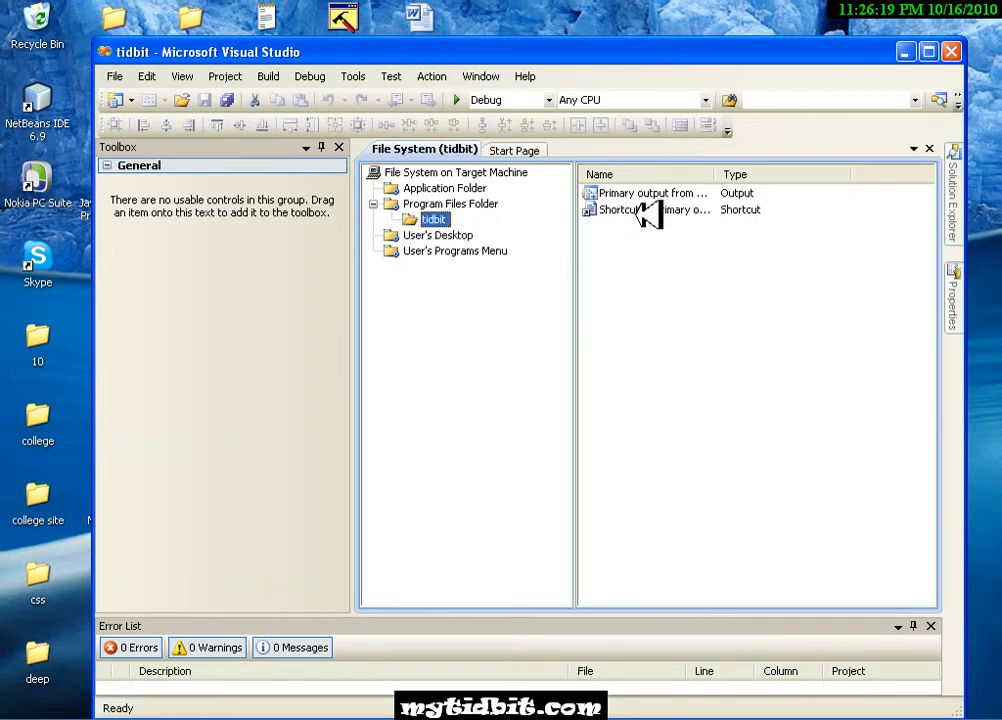
# - Rename the remaining primary output shortcut as tidbit and move it into the User's Programs Menu folder
pyautogui.rightClick(648, 214)
pyautogui.click(691, 272)
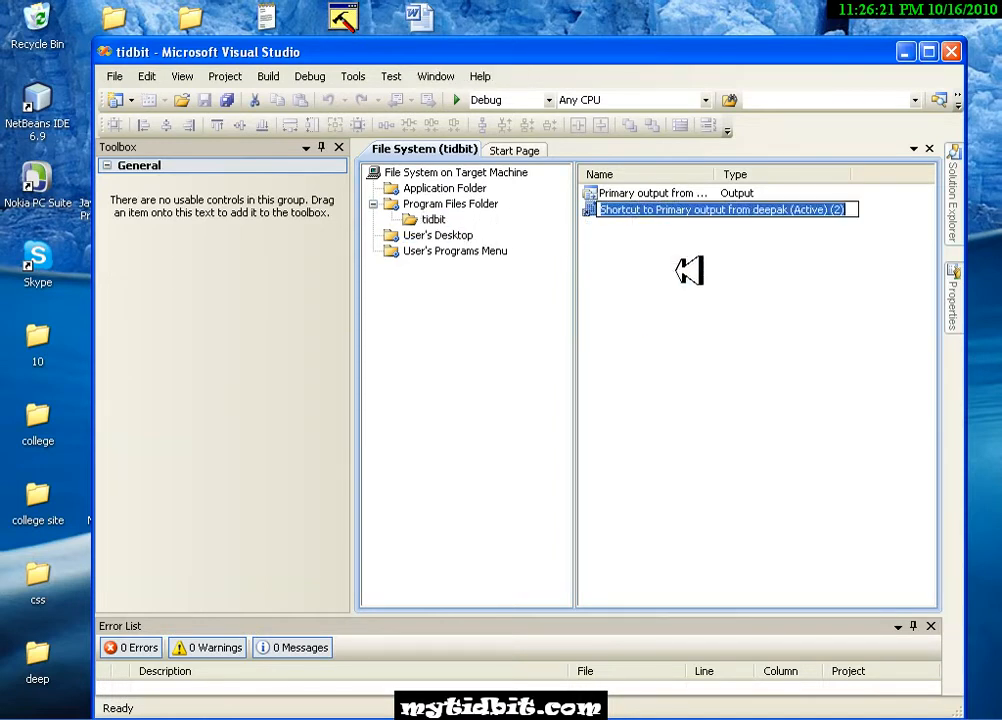
pyautogui.write('tidb')
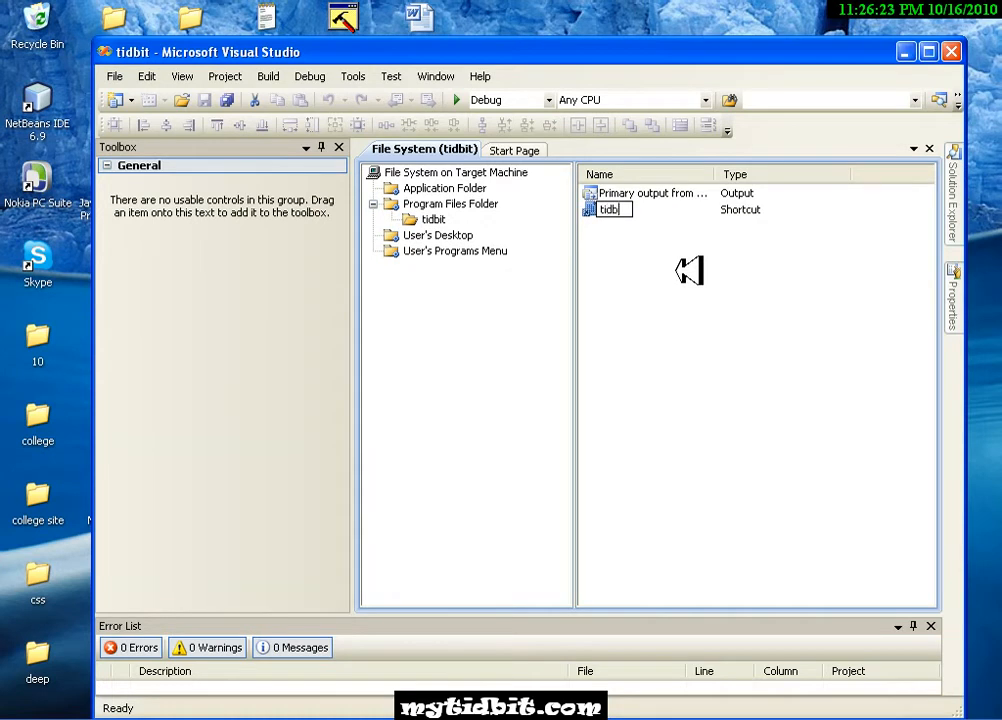
pyautogui.moveTo(608, 212); pyautogui.dragTo(500, 252)
pyautogui.rightClick(642, 194)
pyautogui.click(655, 193)
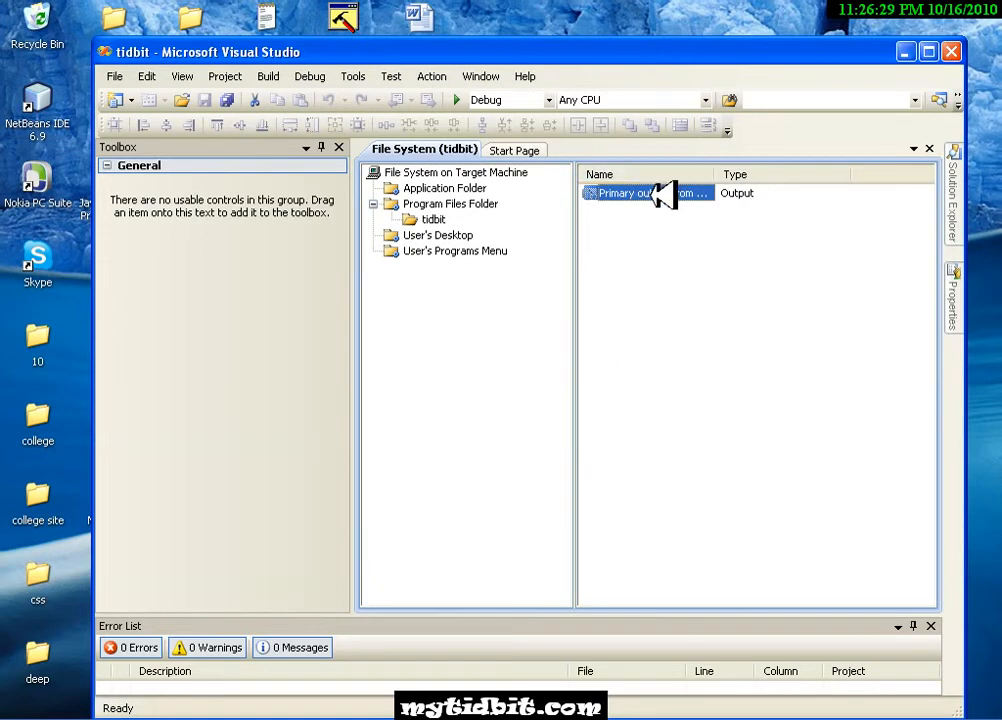
pyautogui.rightClick(660, 196)
pyautogui.click(627, 293)
pyautogui.rightClick(660, 280)
pyautogui.click(643, 174)
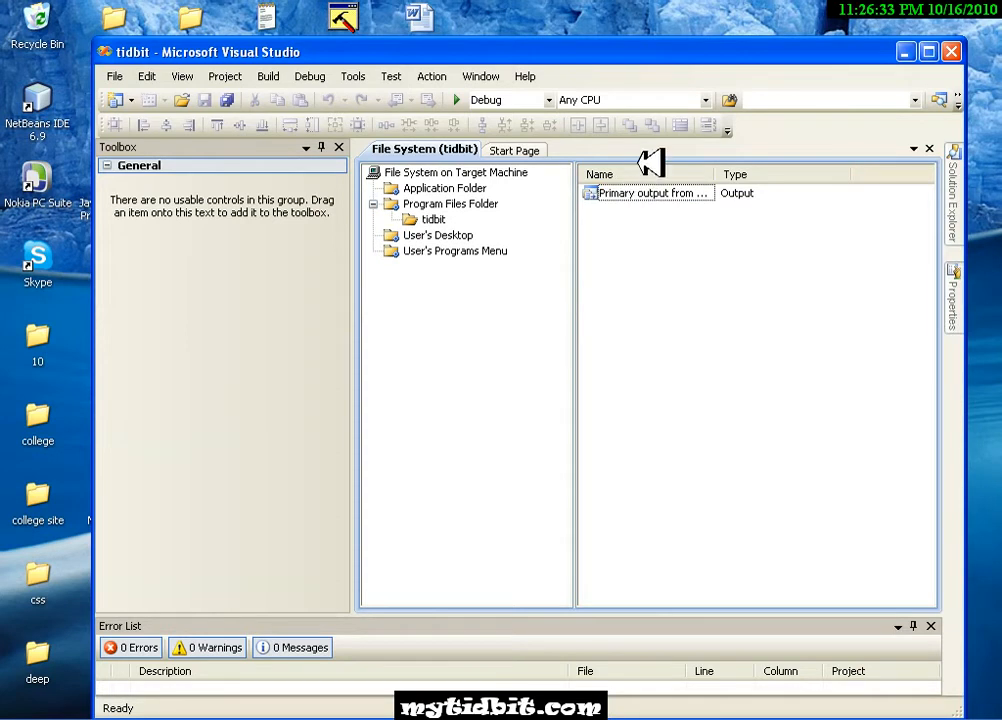
pyautogui.click(642, 194)
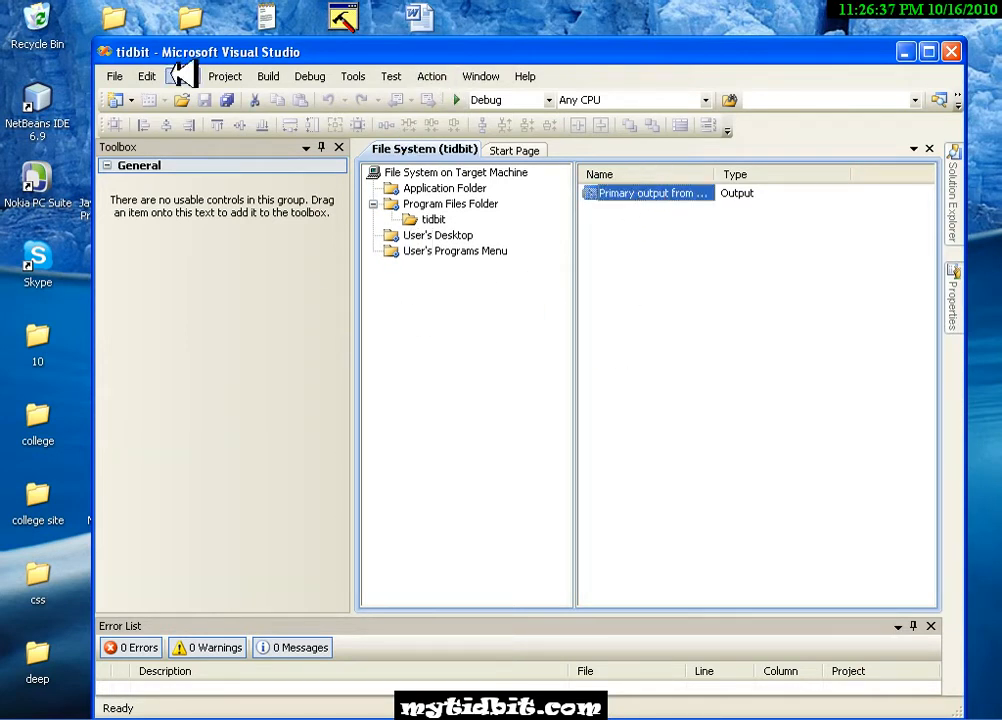
# - Open the User Interface editor of the tidbit setup project
pyautogui.click(115, 80)
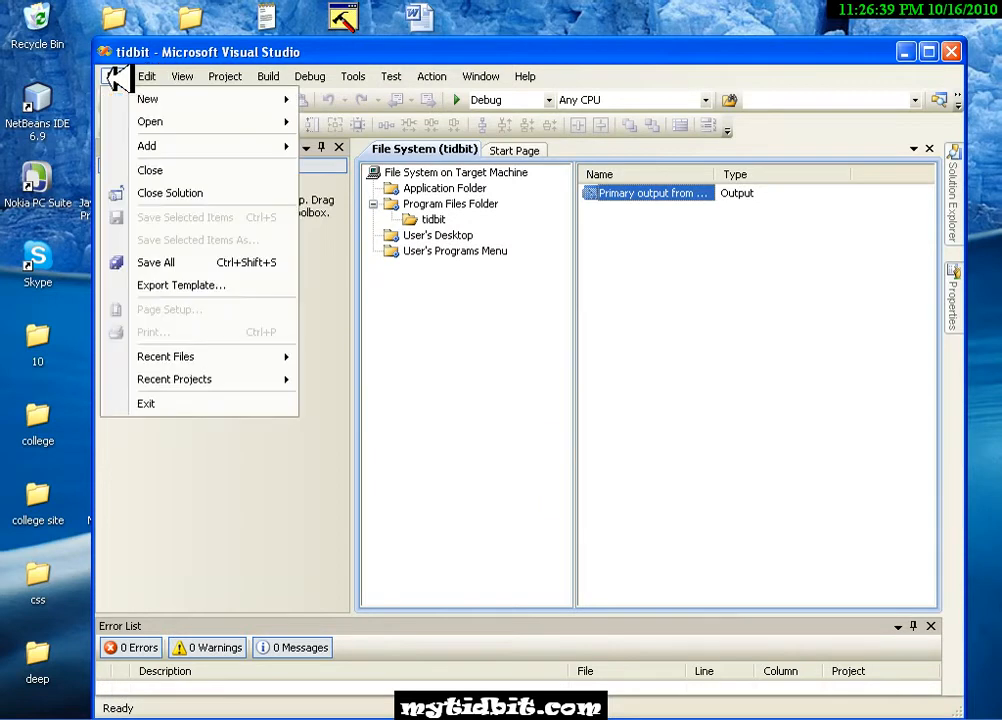
pyautogui.click(188, 75)
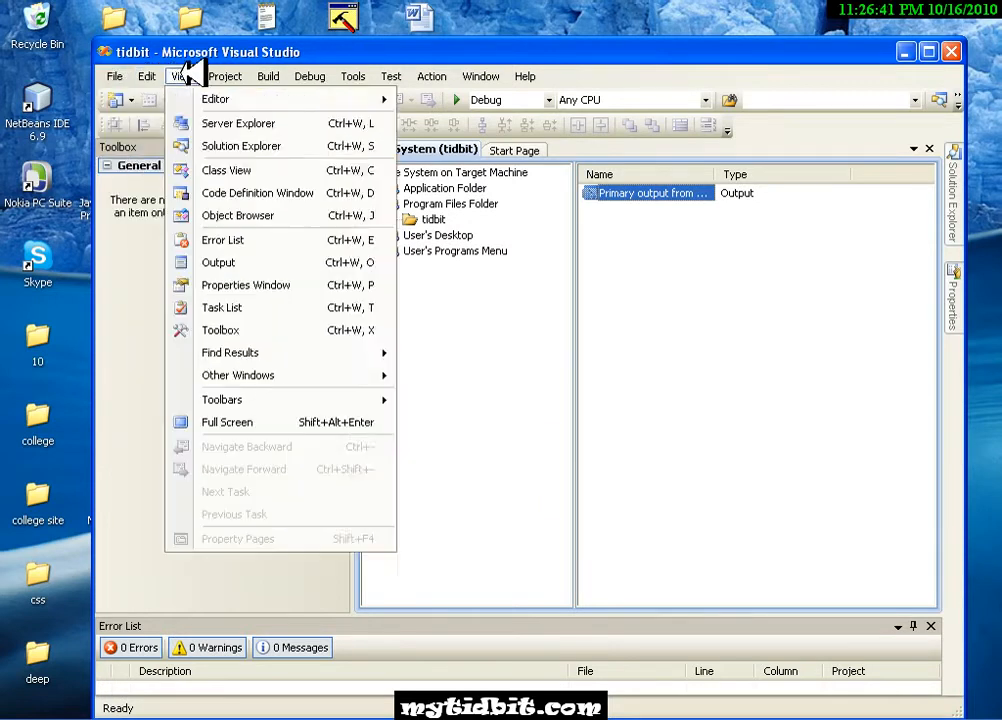
pyautogui.click(190, 76)
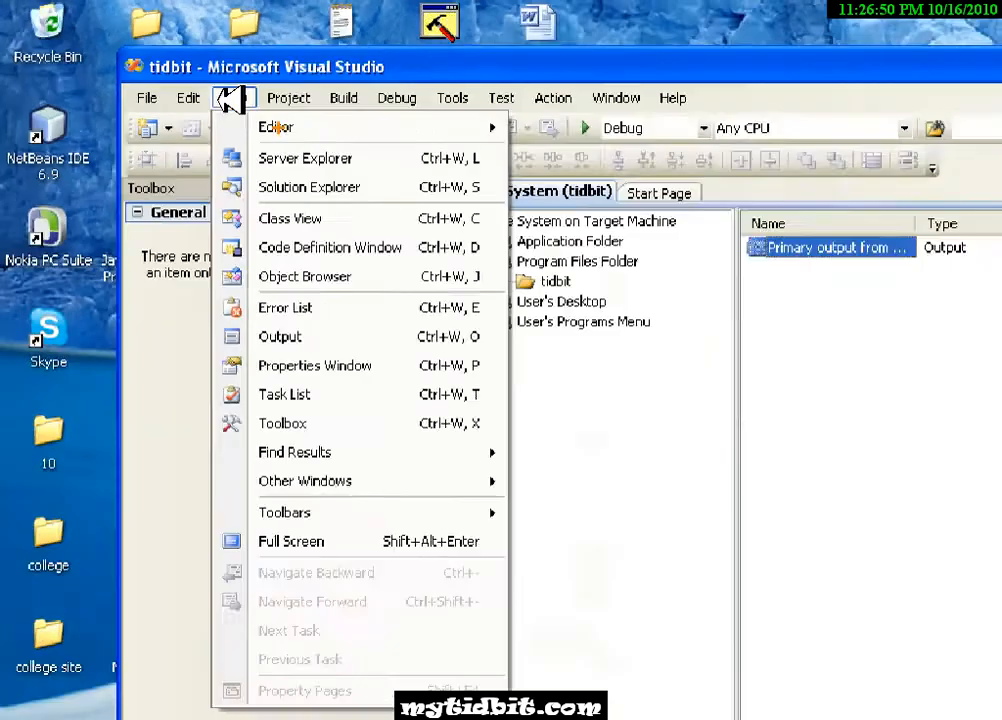
pyautogui.click(228, 99)
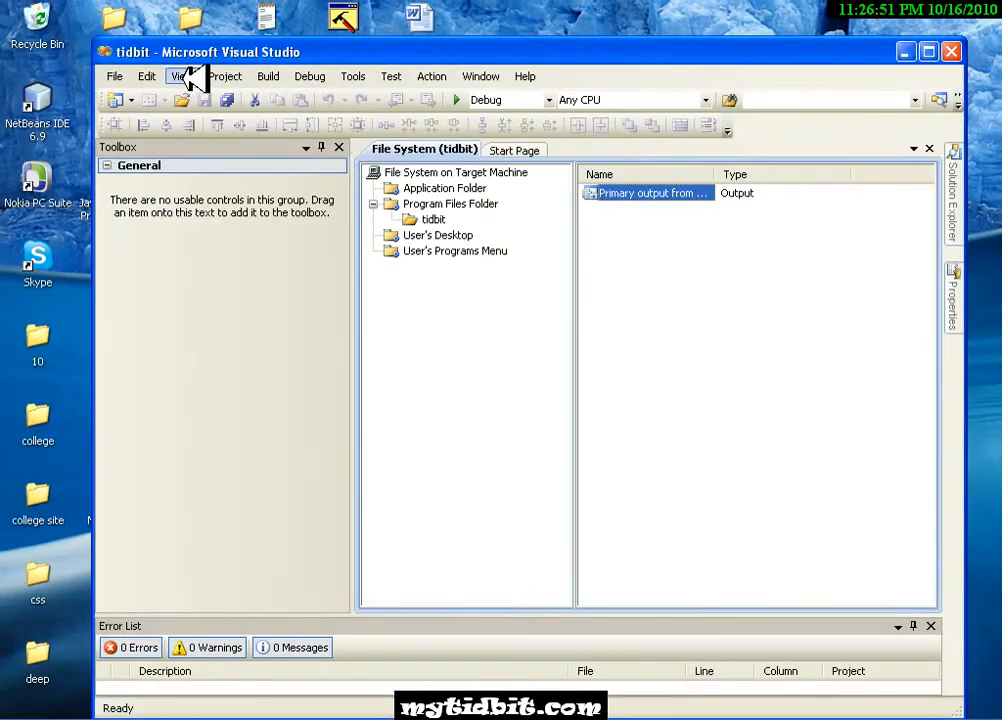
pyautogui.click(190, 75)
pyautogui.moveTo(212, 98)
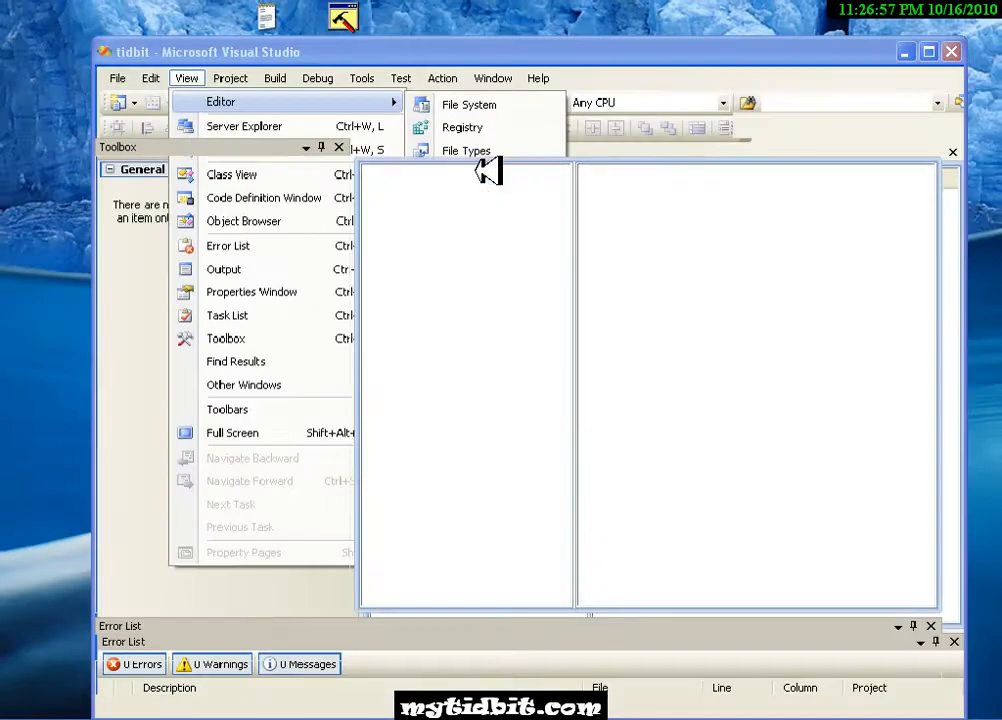
pyautogui.click(183, 74)
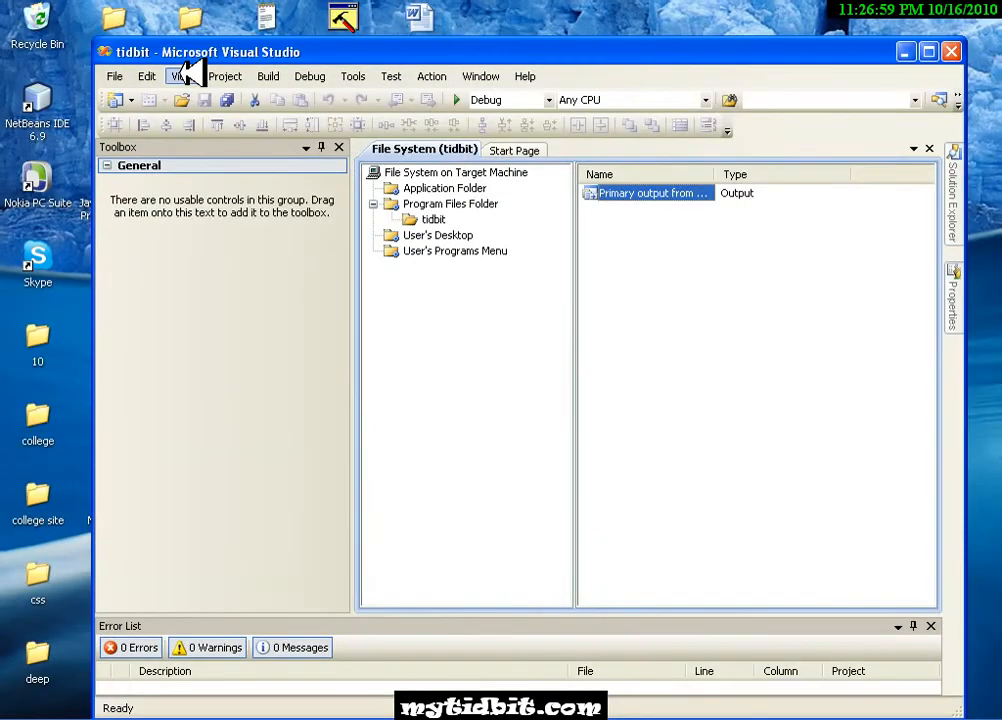
pyautogui.click(183, 76)
pyautogui.moveTo(213, 101)
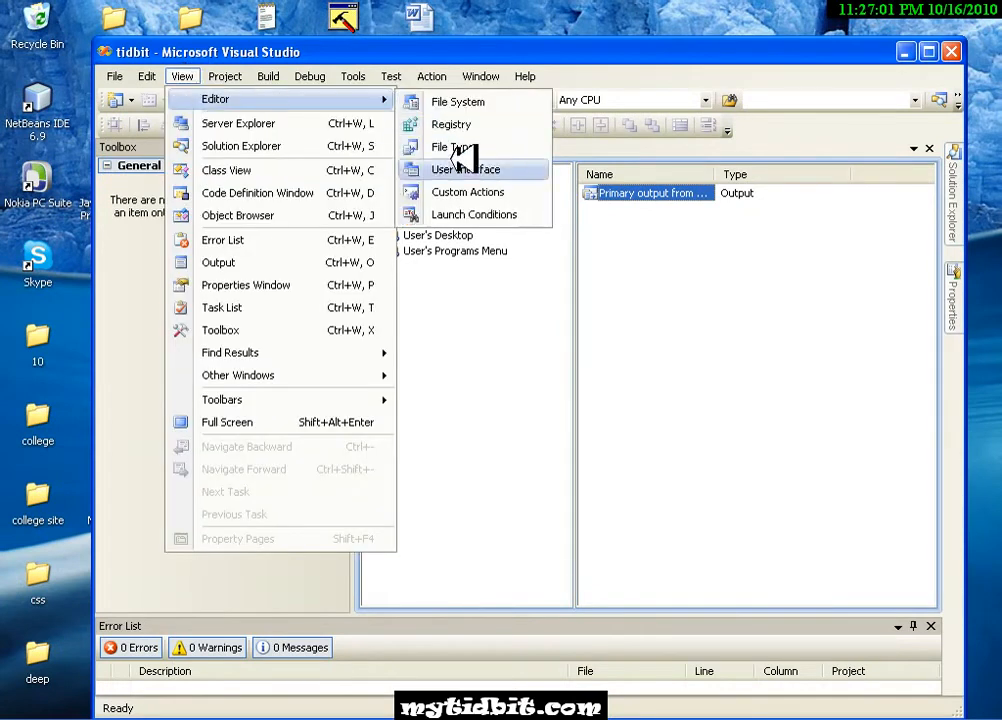
pyautogui.click(459, 168)
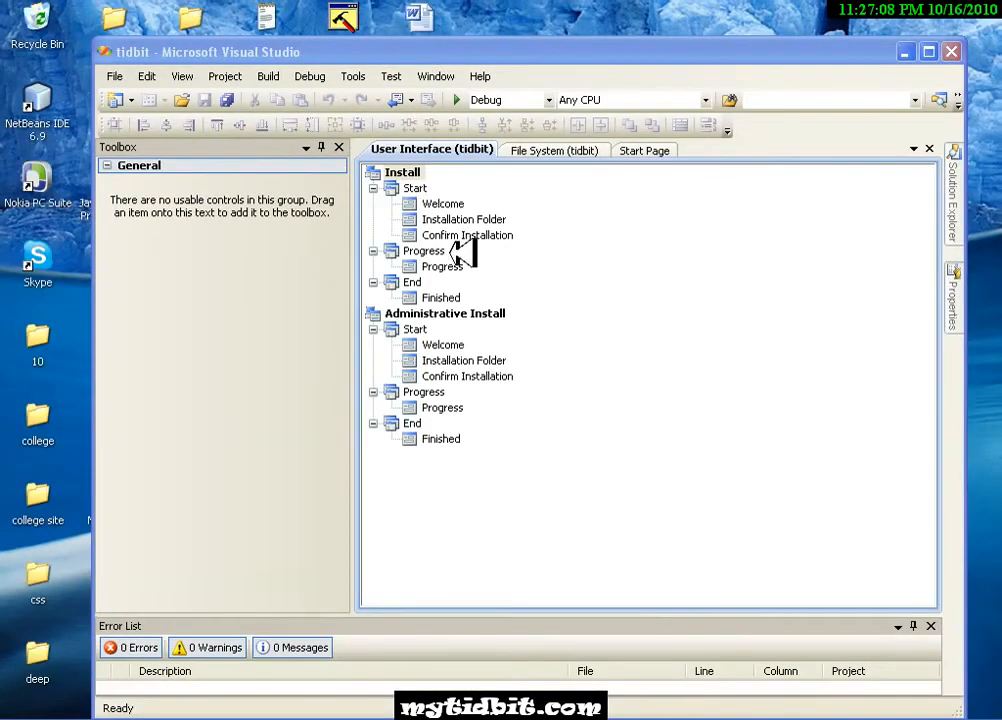
# - Add a License Agreement dialog to the Start stage of the Install sequence
pyautogui.rightClick(421, 188)
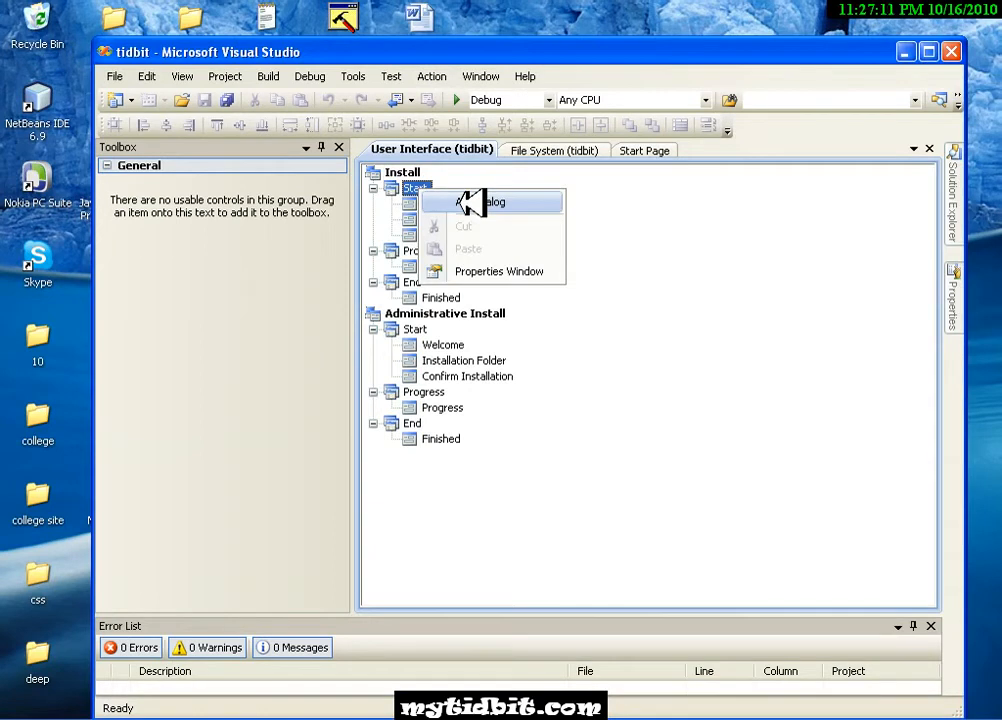
pyautogui.click(472, 203)
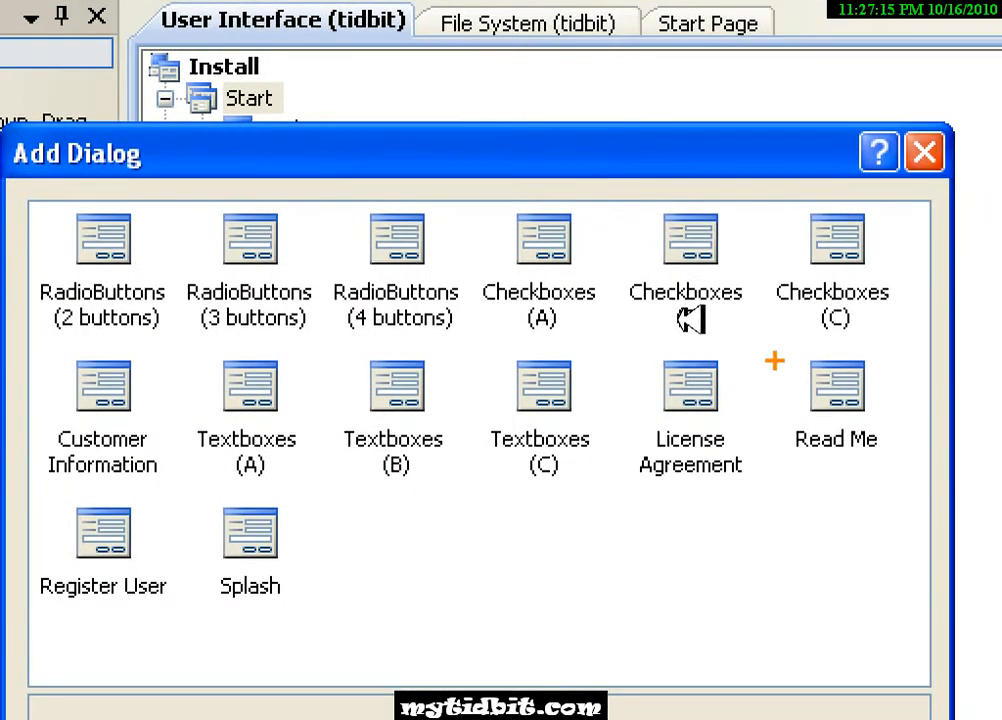
pyautogui.moveTo(752, 333)
pyautogui.mouseDown()
pyautogui.moveTo(608, 526)
pyautogui.moveTo(729, 339)
pyautogui.mouseUp()
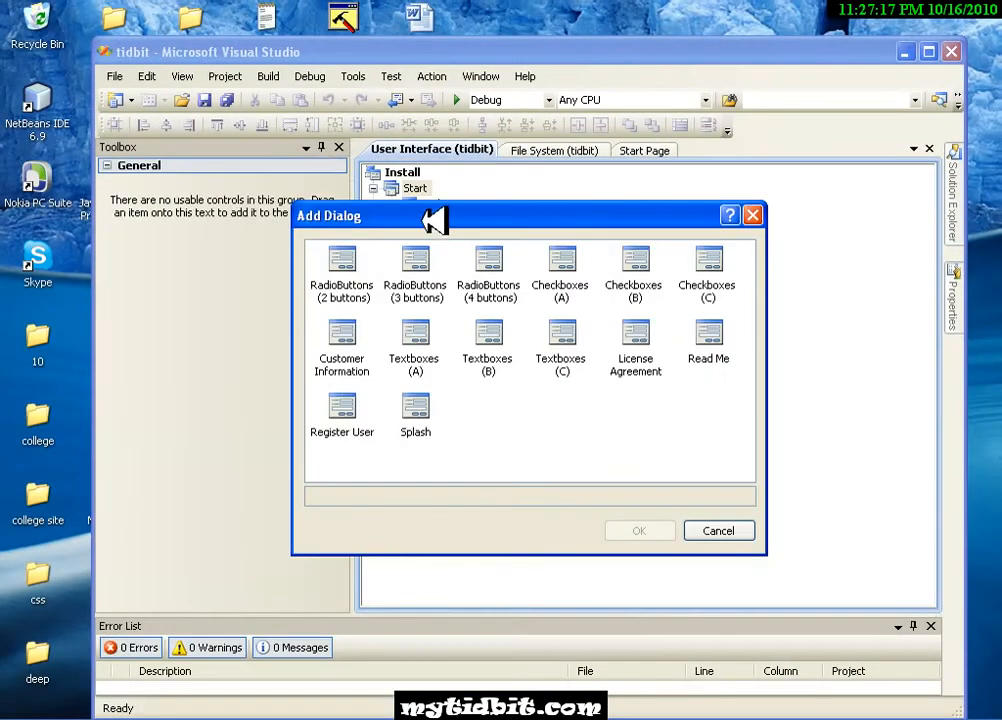
pyautogui.doubleClick(652, 337)
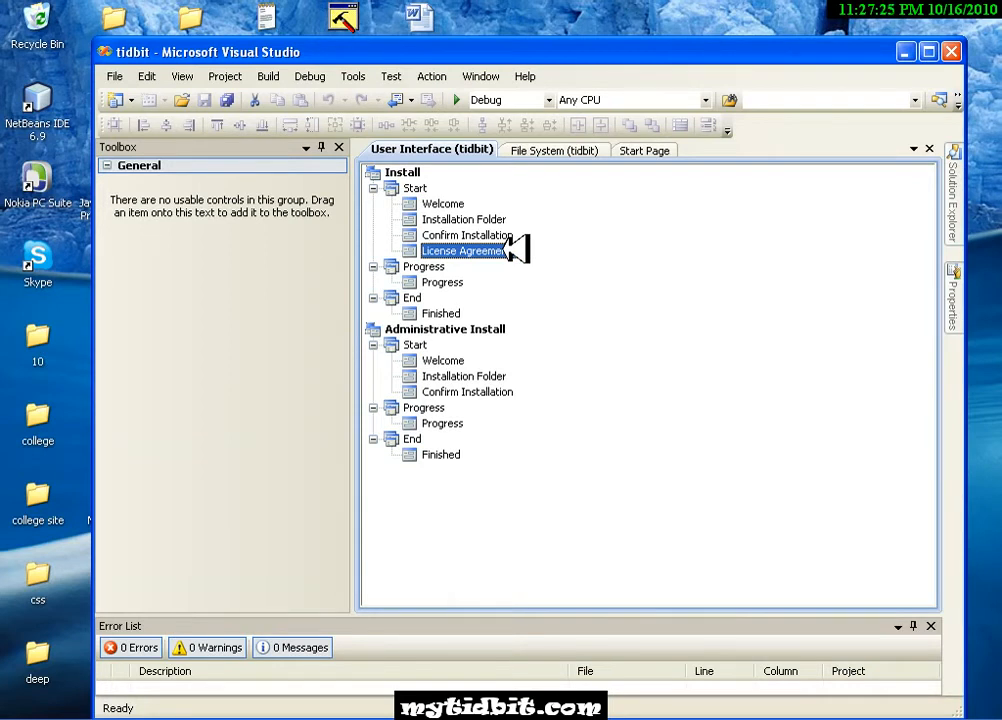
# - Move the License Agreement dialog up so it directly follows Welcome in the Install Start stage
pyautogui.rightClick(517, 250)
pyautogui.click(555, 264)
pyautogui.rightClick(492, 232)
pyautogui.click(530, 242)
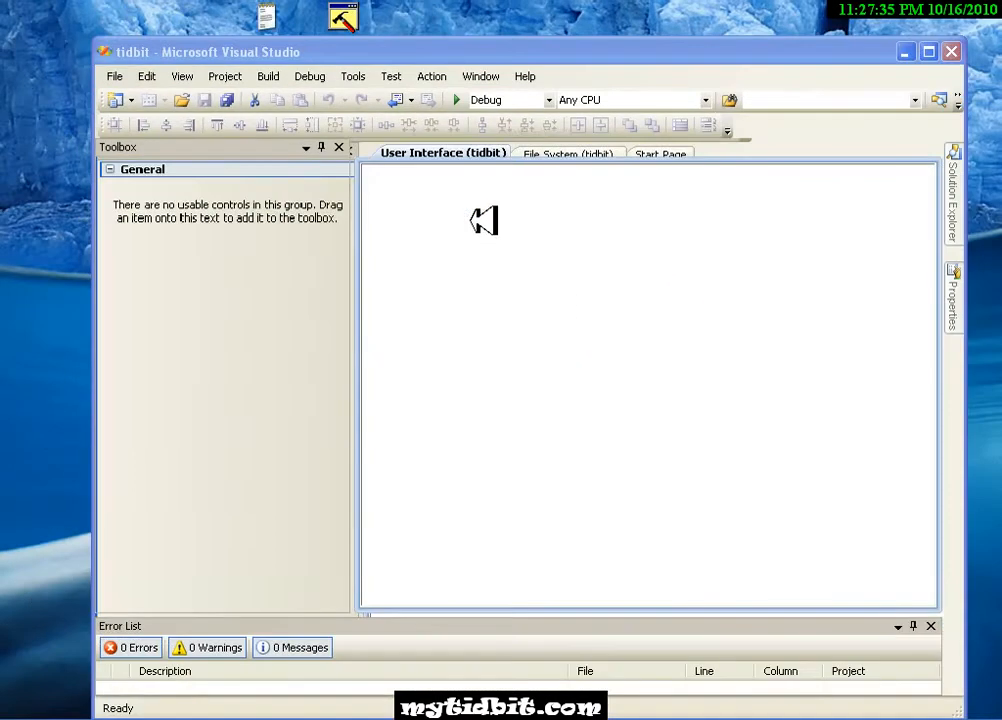
pyautogui.rightClick(523, 374)
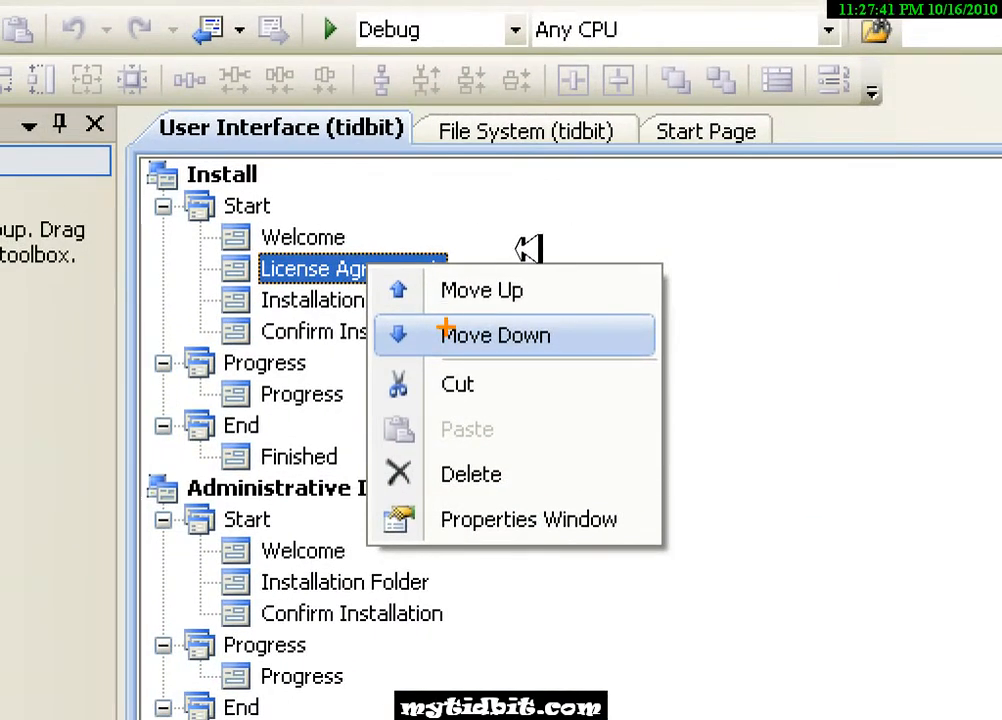
pyautogui.press('Escape')
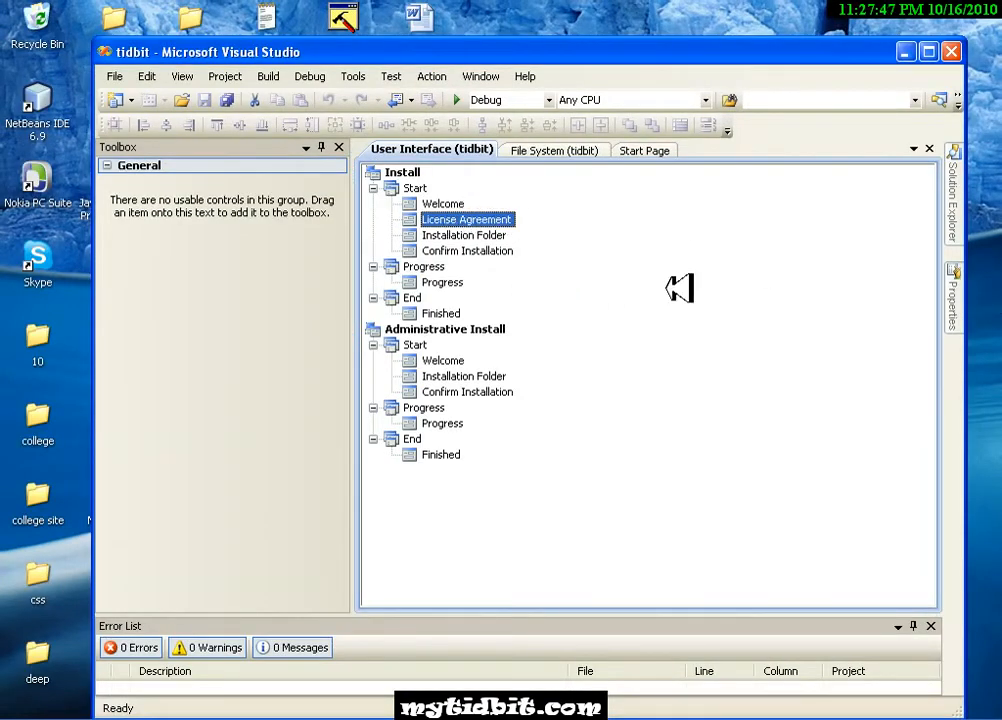
# - Show the License Agreement dialog's properties and select its LicenseFile property
pyautogui.rightClick(509, 213)
pyautogui.click(592, 341)
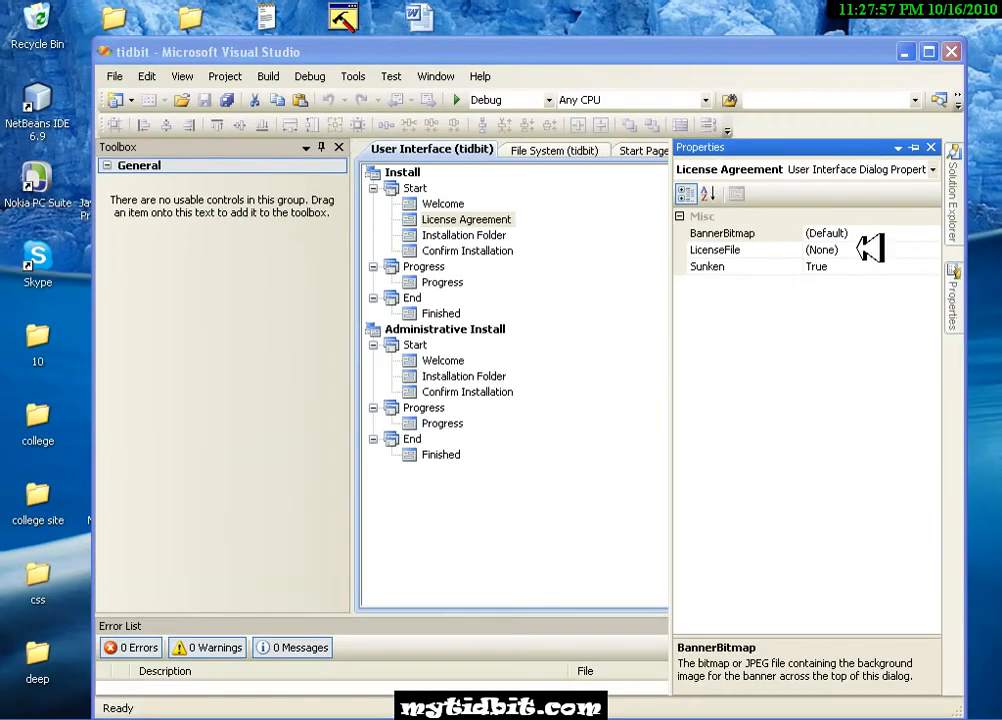
pyautogui.click(870, 249)
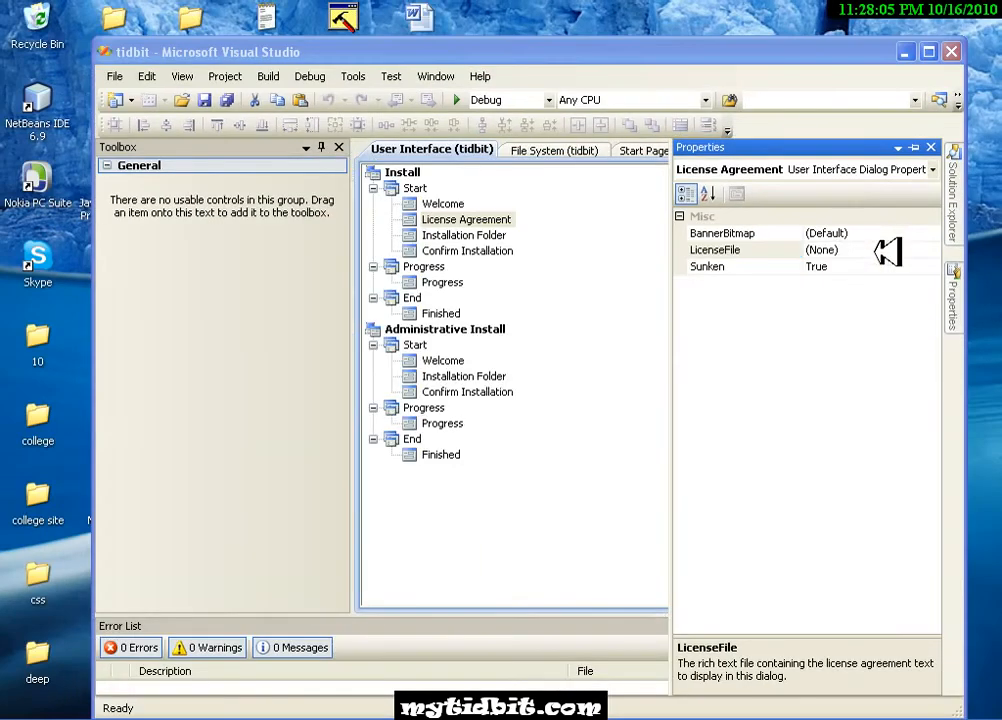
pyautogui.click(887, 252)
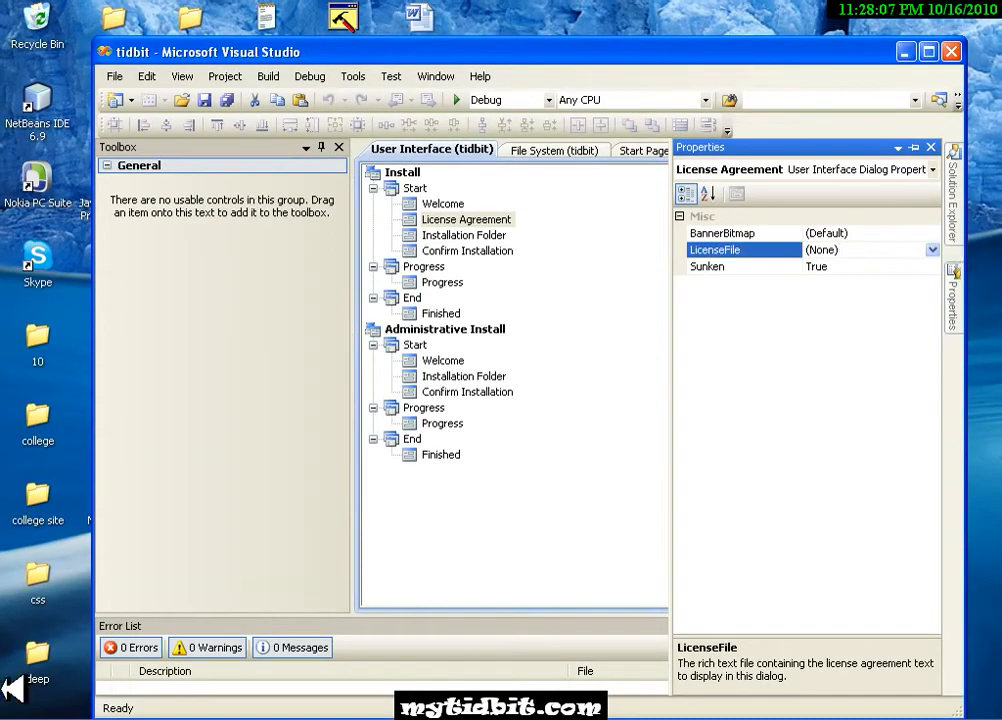
# - Switch to WordPad, write a short greeting as the license text, save it to the Desktop as tidbit.rtf in Rich Text Format, and close WordPad
pyautogui.press('super')
pyautogui.click(107, 667)
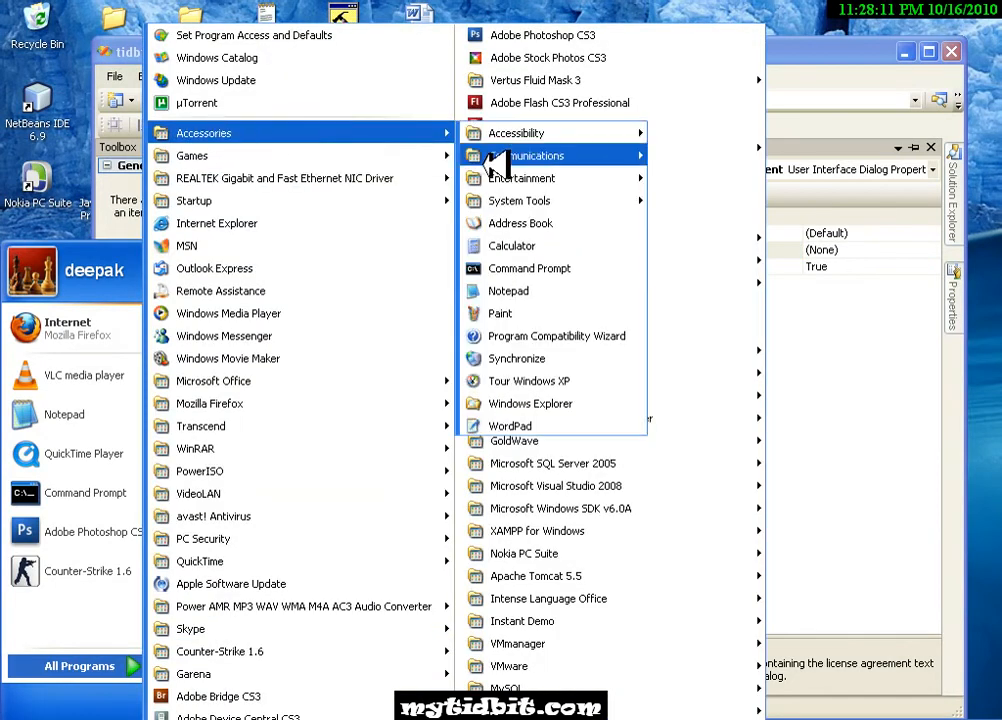
pyautogui.click(563, 426)
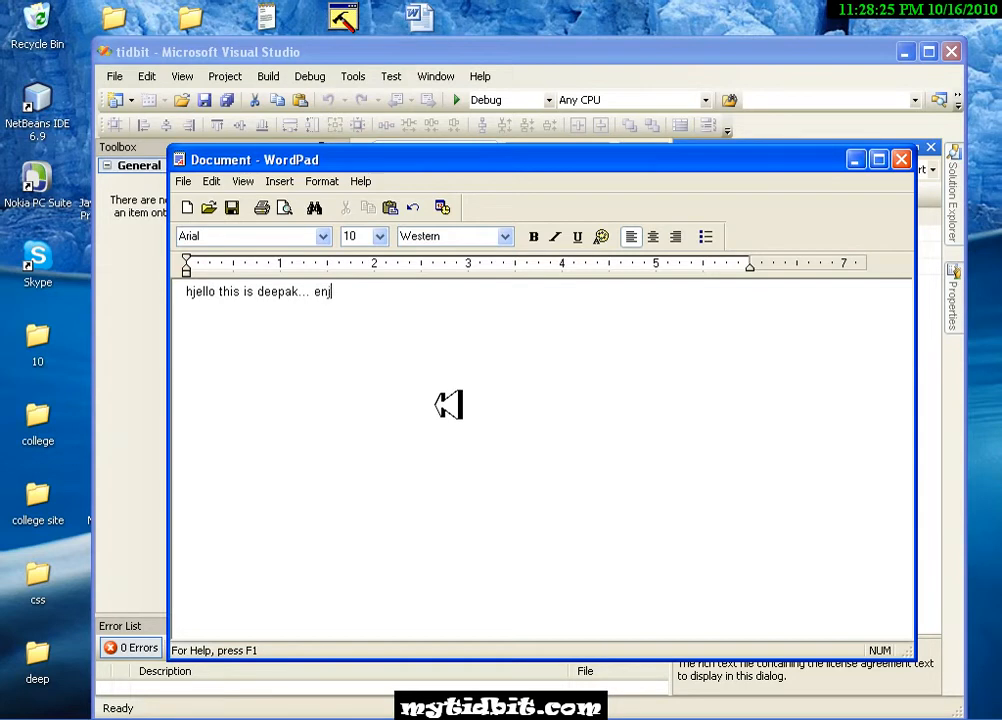
pyautogui.click(183, 181)
pyautogui.click(222, 237)
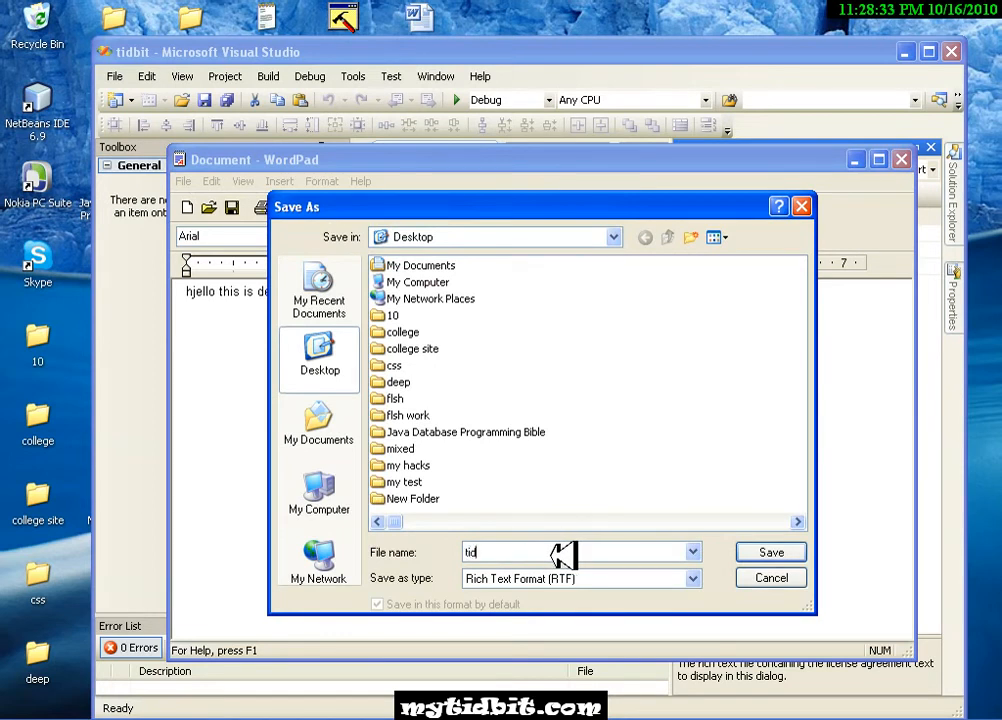
pyautogui.click(783, 550)
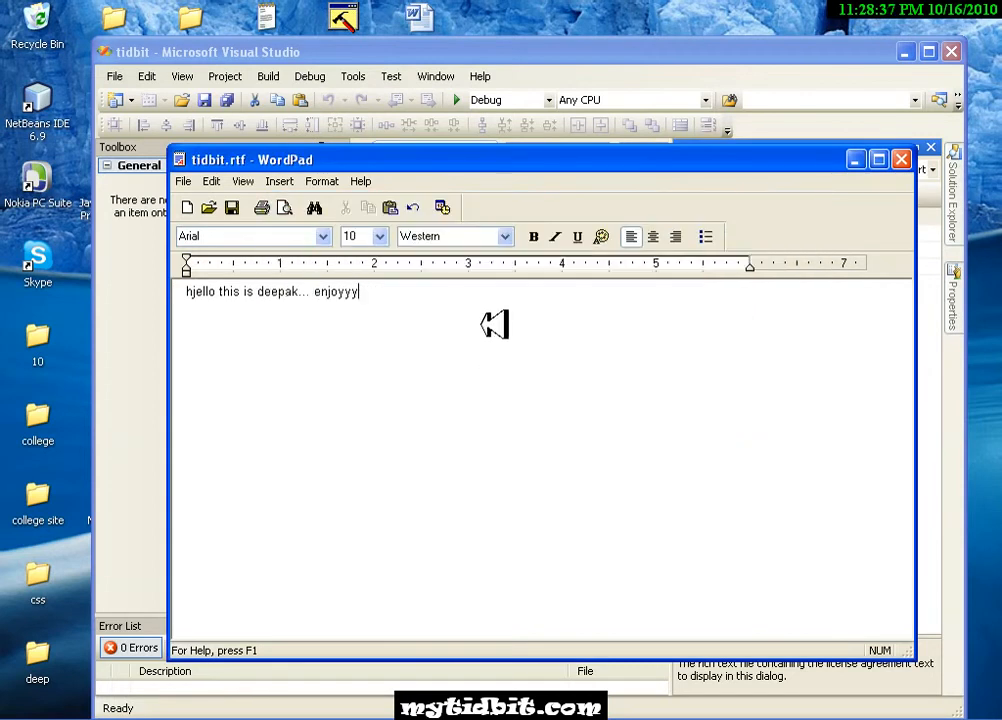
pyautogui.click(900, 159)
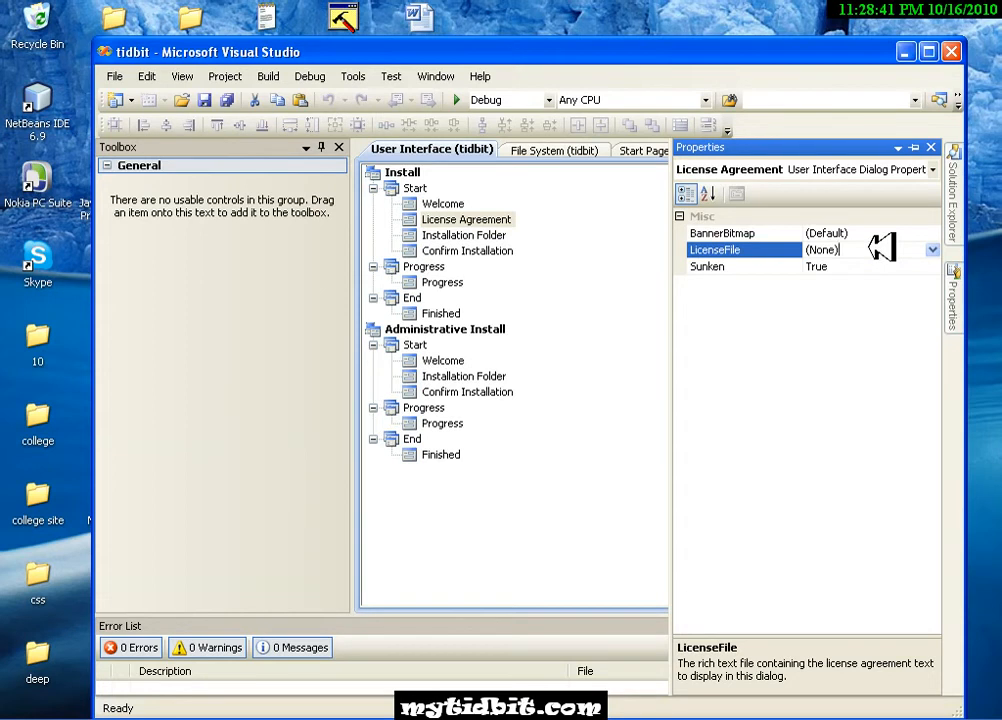
# - Set the License Agreement dialog's LicenseFile to tidbit.rtf, adding that file from the Desktop to the project's Program Files Folder
pyautogui.click(932, 250)
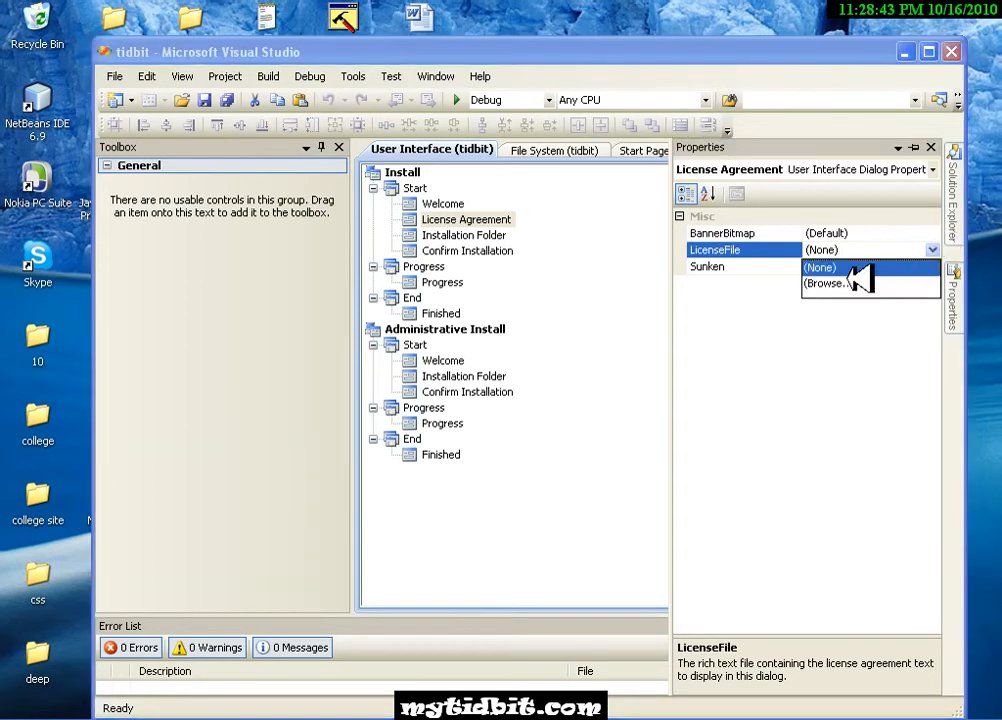
pyautogui.click(857, 283)
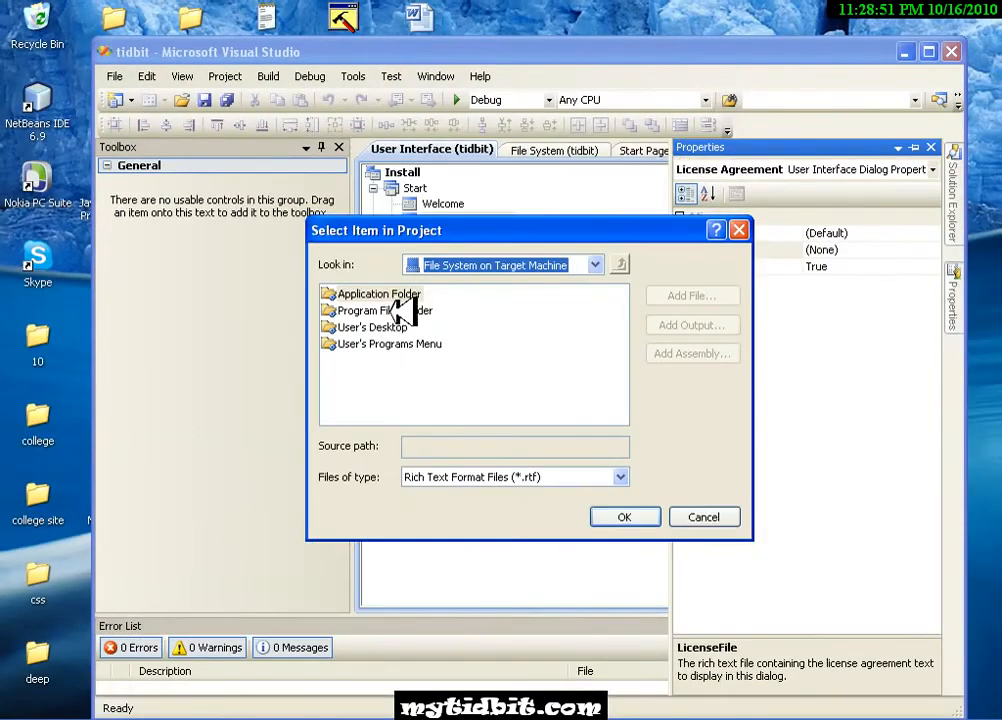
pyautogui.doubleClick(537, 383)
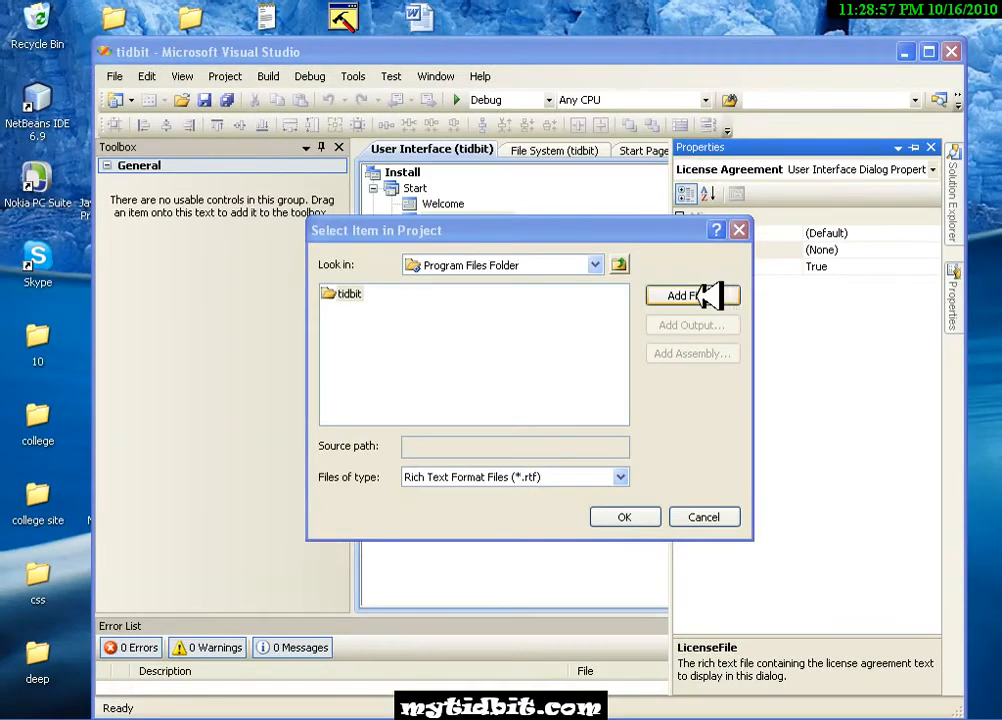
pyautogui.click(690, 295)
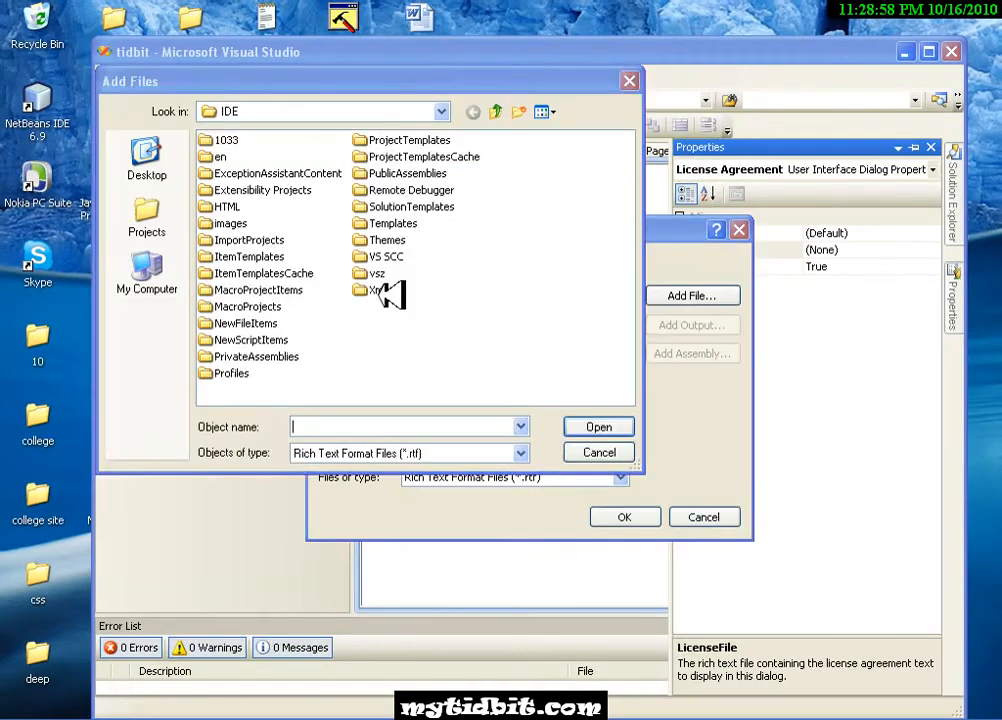
pyautogui.click(445, 110)
pyautogui.scroll(3, 405, 195)
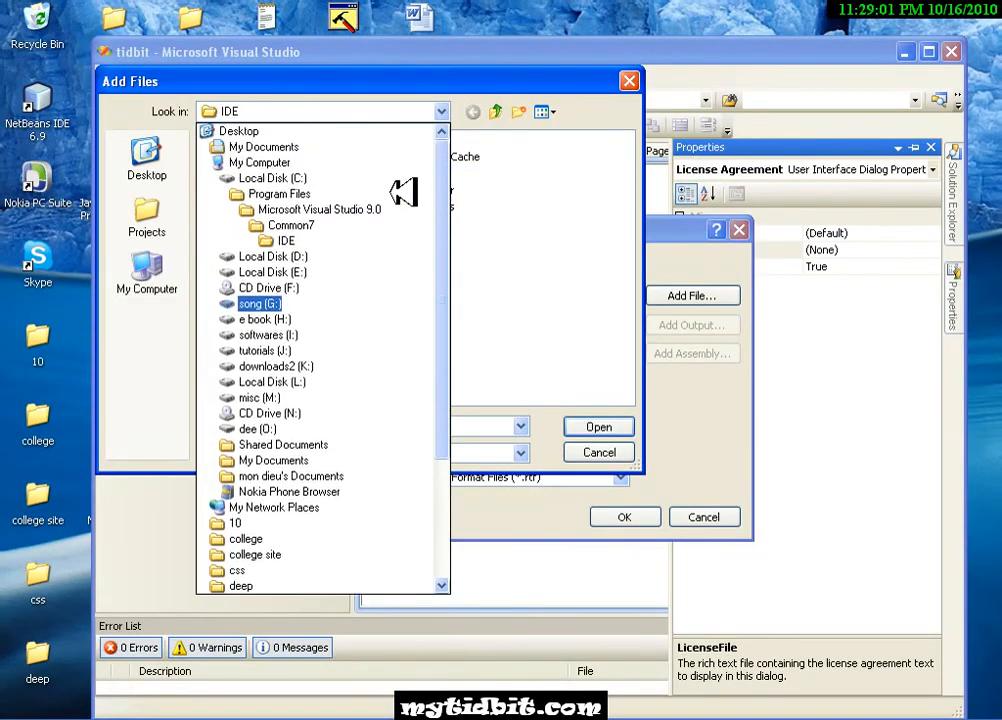
pyautogui.click(350, 148)
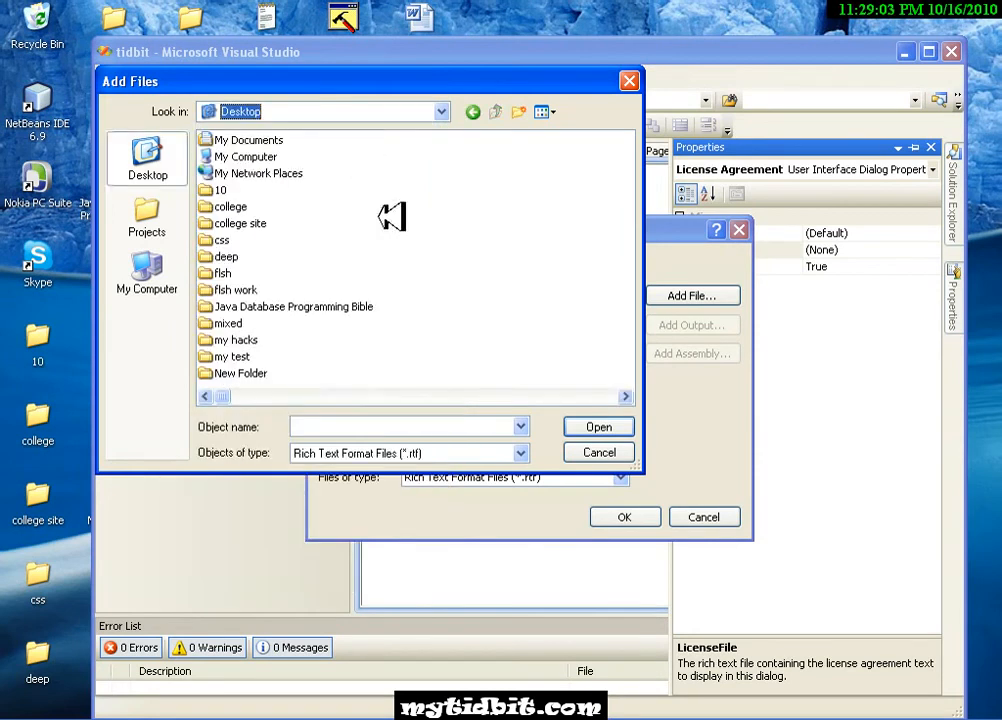
pyautogui.click(626, 396)
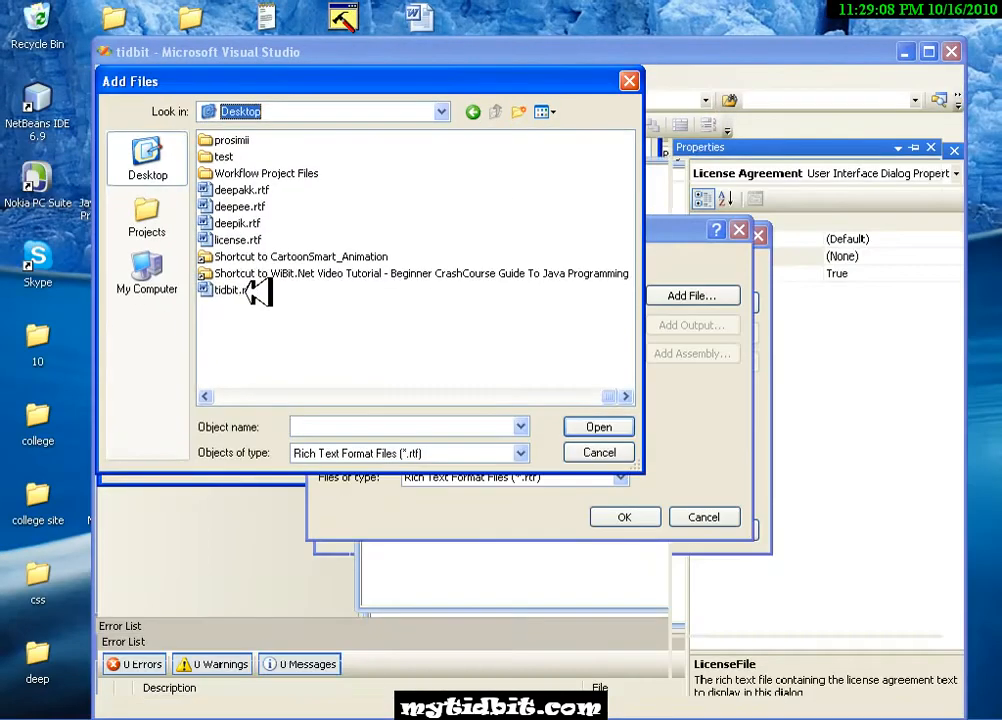
pyautogui.doubleClick(250, 290)
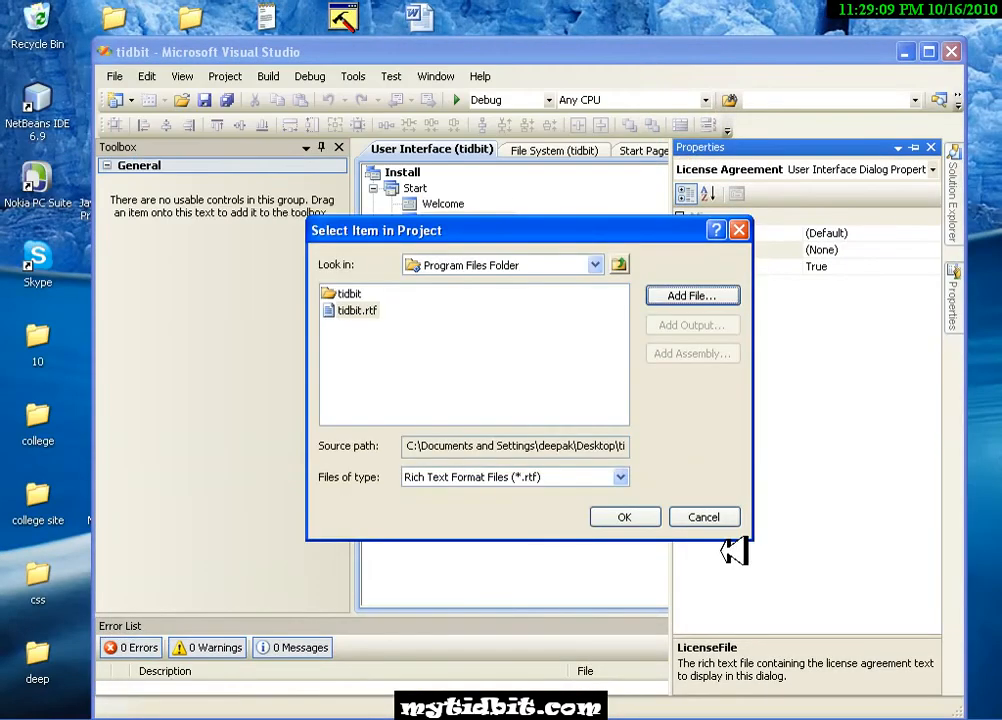
pyautogui.click(624, 517)
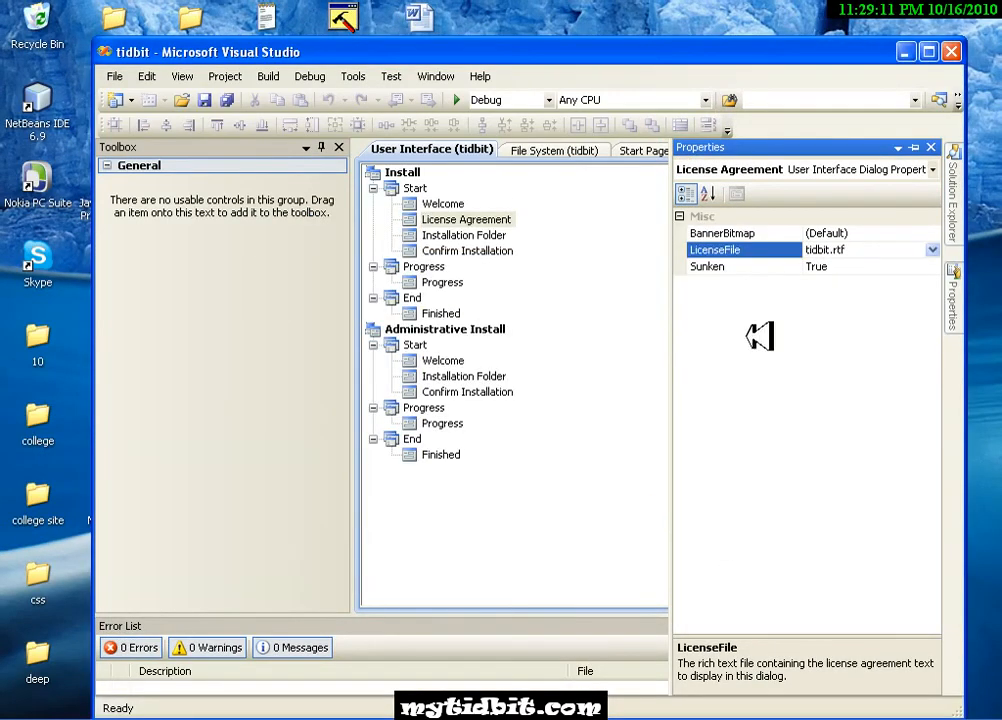
pyautogui.click(646, 426)
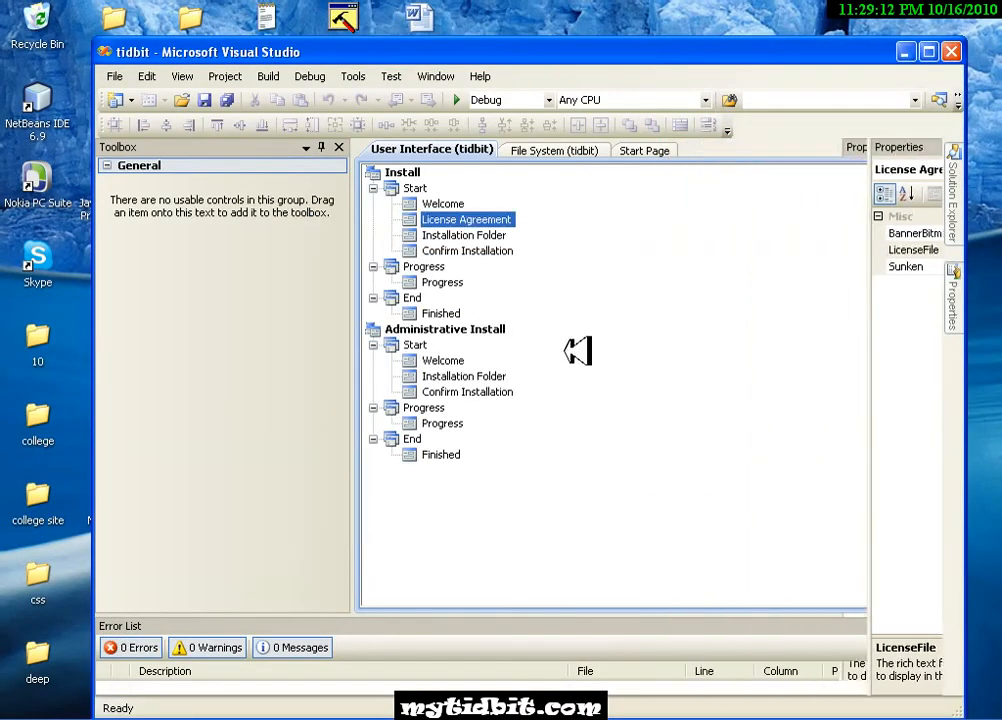
# - Build the tidbit setup solution in the Debug configuration
pyautogui.click(270, 76)
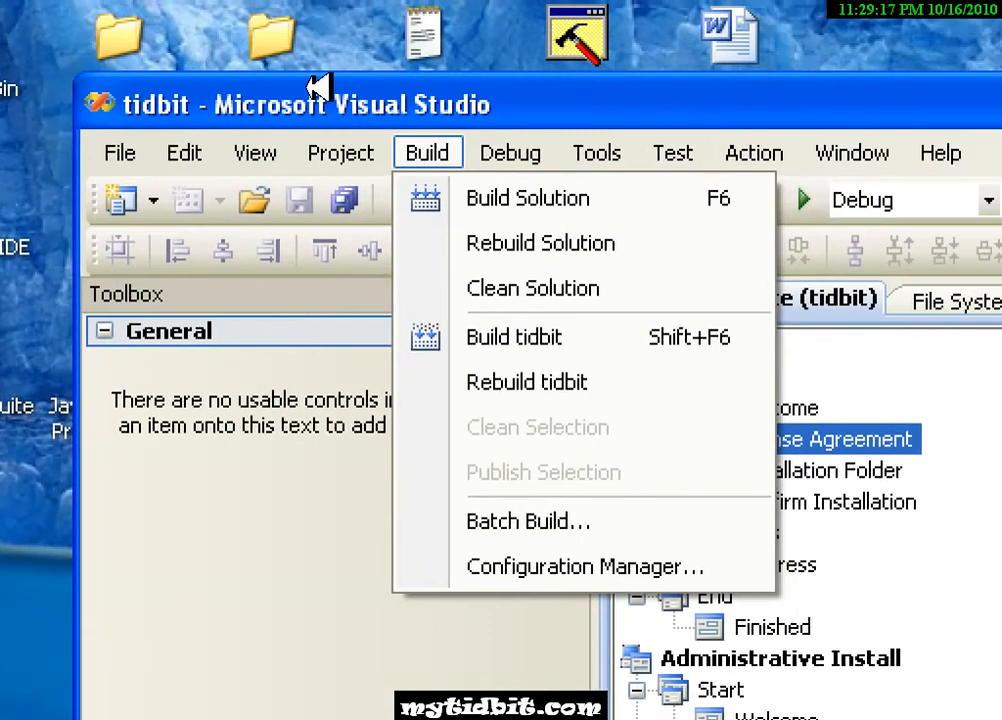
pyautogui.press('Escape')
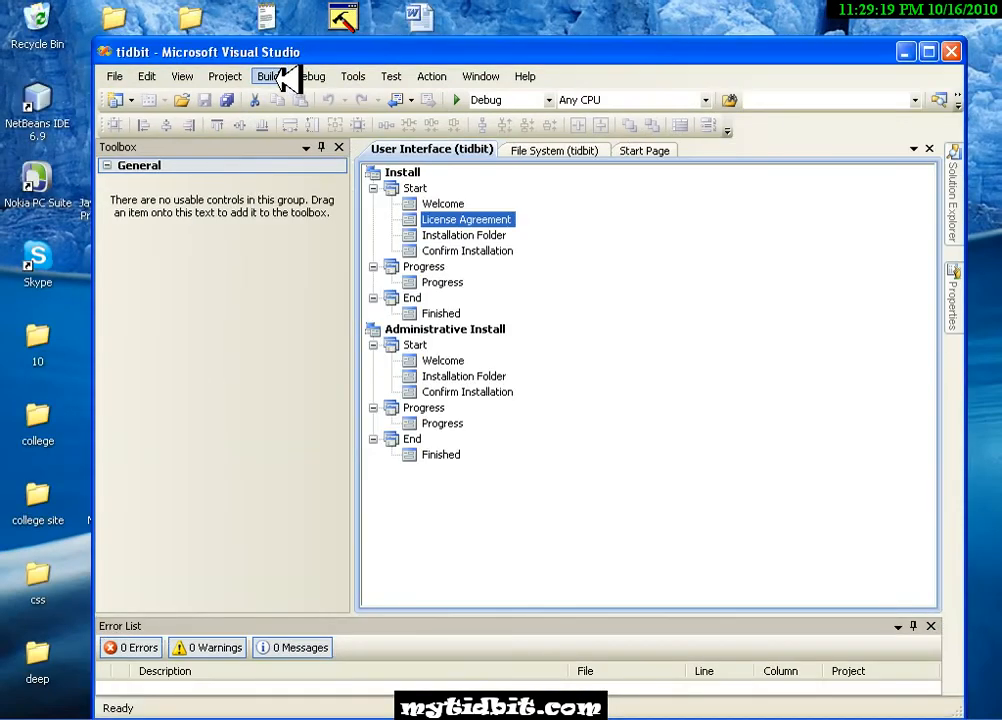
pyautogui.click(275, 76)
pyautogui.click(300, 97)
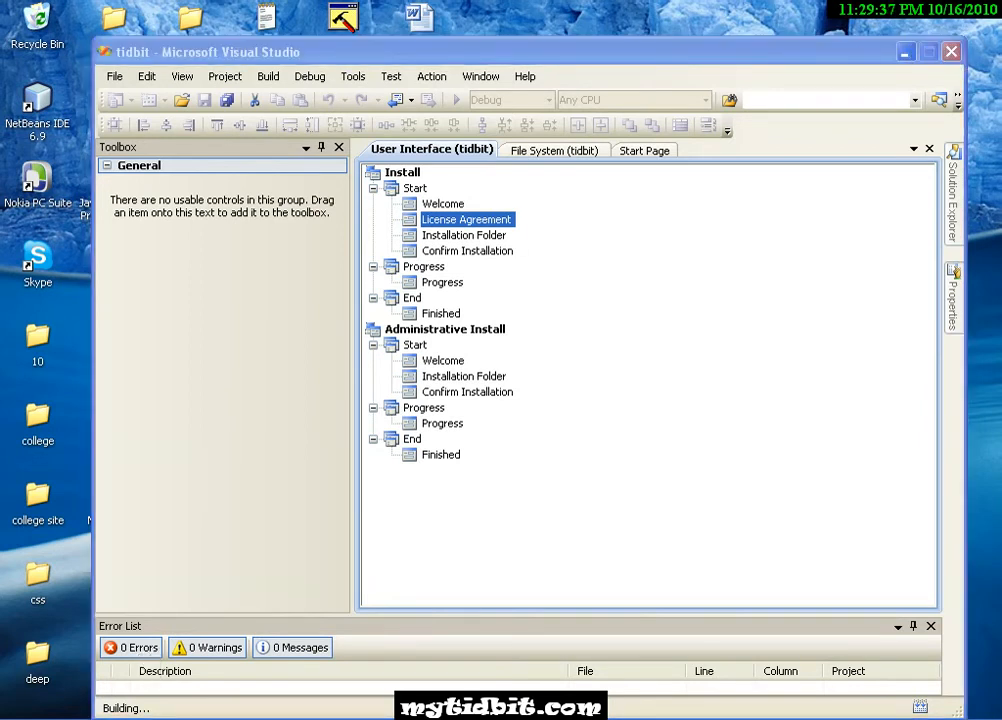
# - Switch to Windows Explorer and open the build output folder My Documents\Visual Studio 2008\Projects\tidbit\tidbit\Debug
pyautogui.press('super+d')
pyautogui.press('super')
pyautogui.press('super')
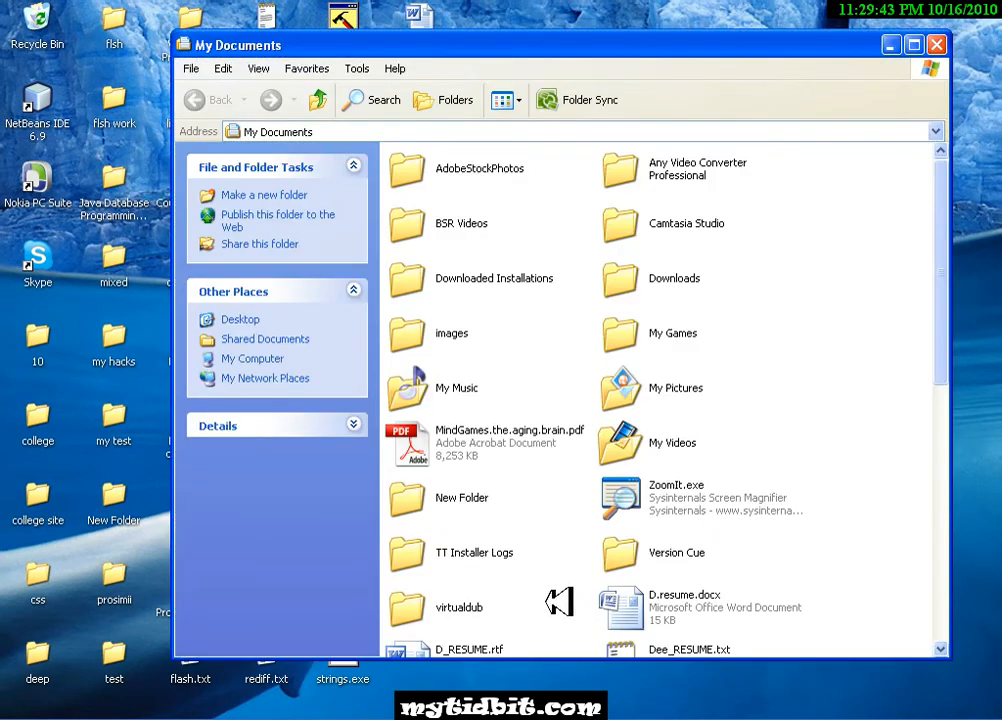
pyautogui.scroll(-10, 539, 568)
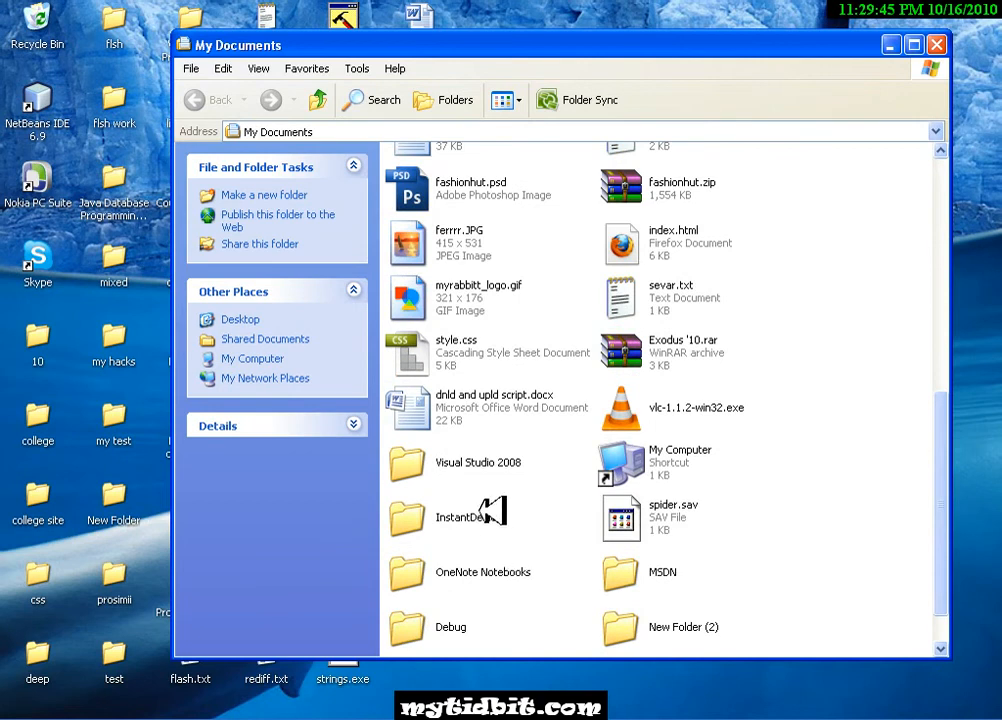
pyautogui.doubleClick(485, 462)
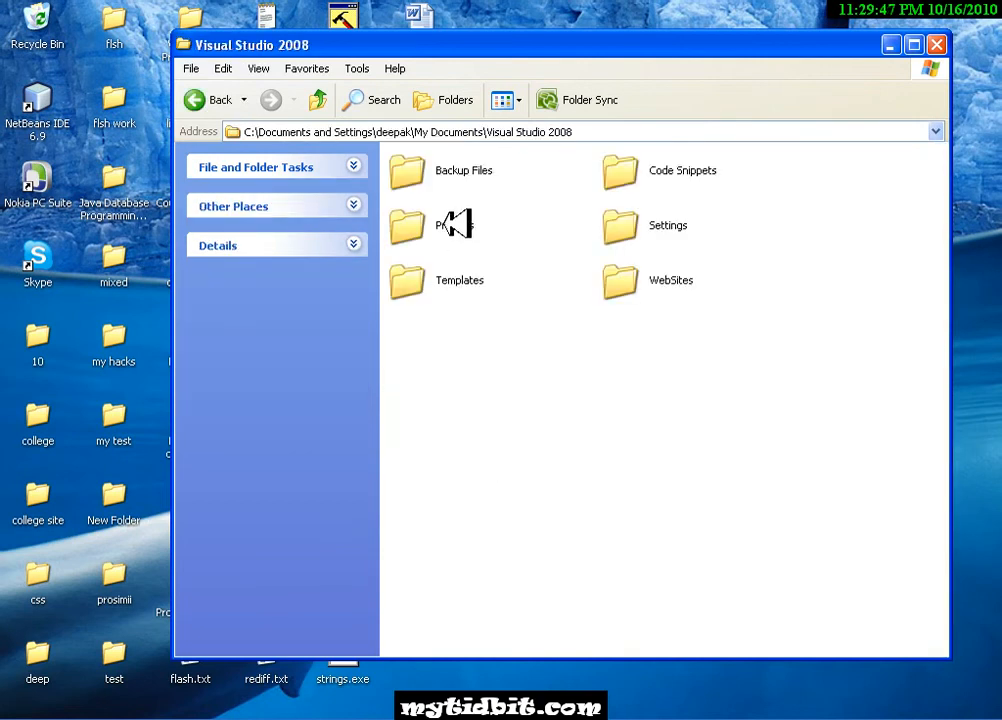
pyautogui.doubleClick(455, 225)
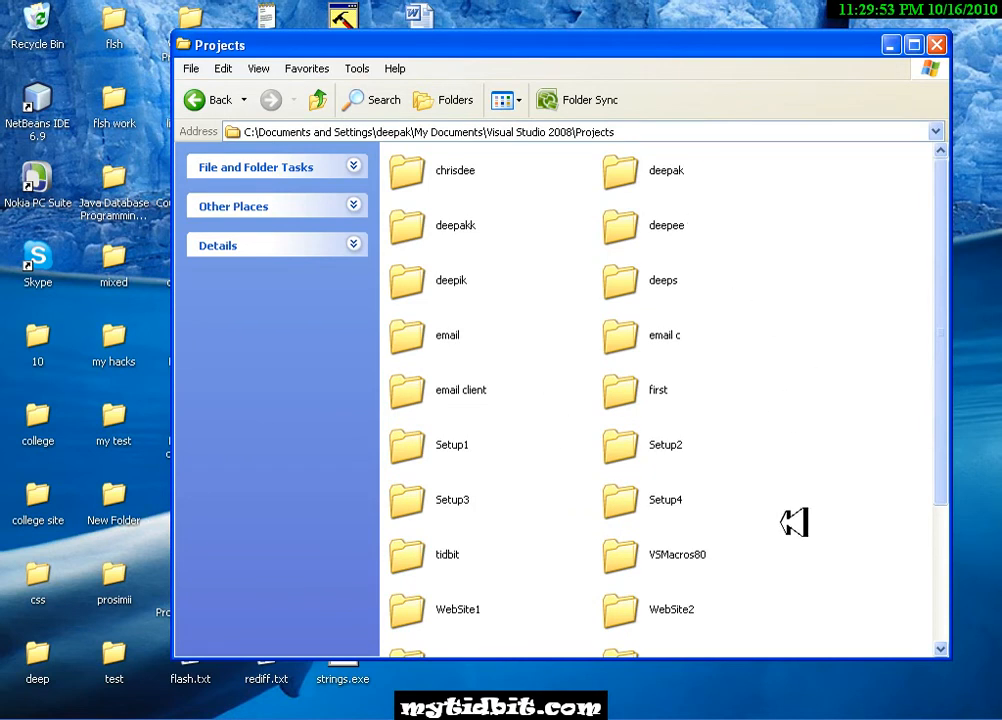
pyautogui.doubleClick(468, 554)
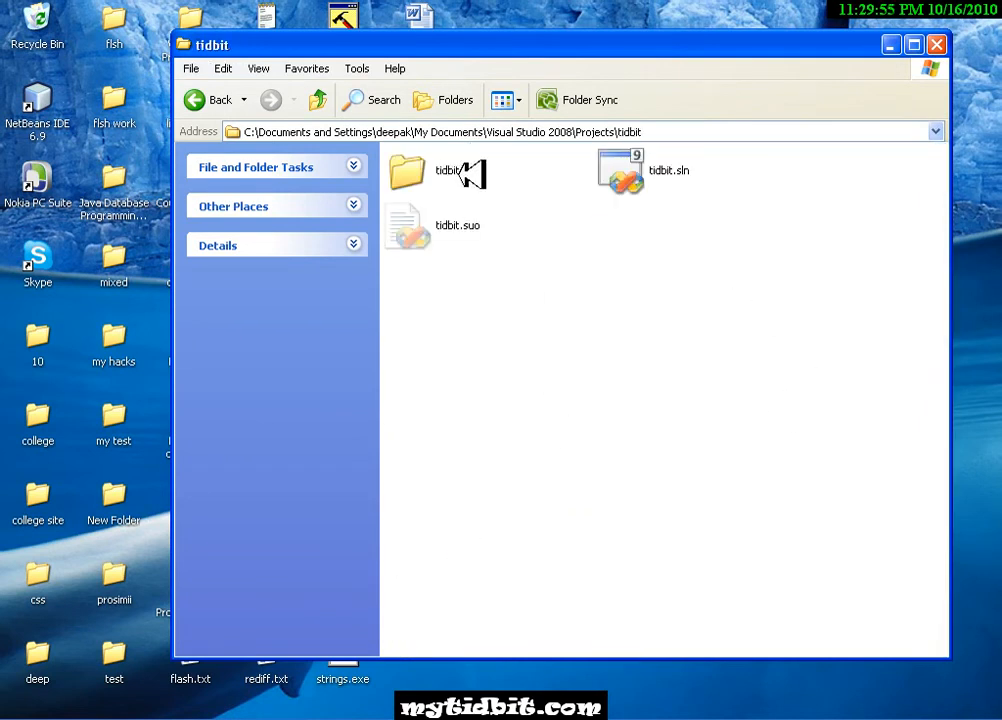
pyautogui.doubleClick(460, 171)
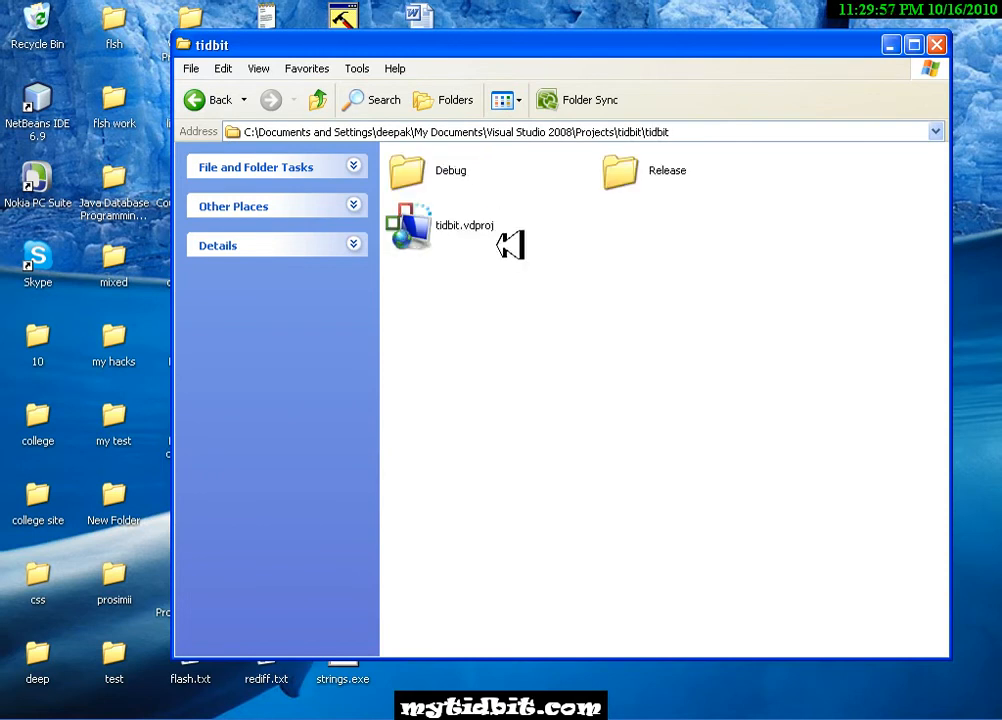
pyautogui.doubleClick(452, 172)
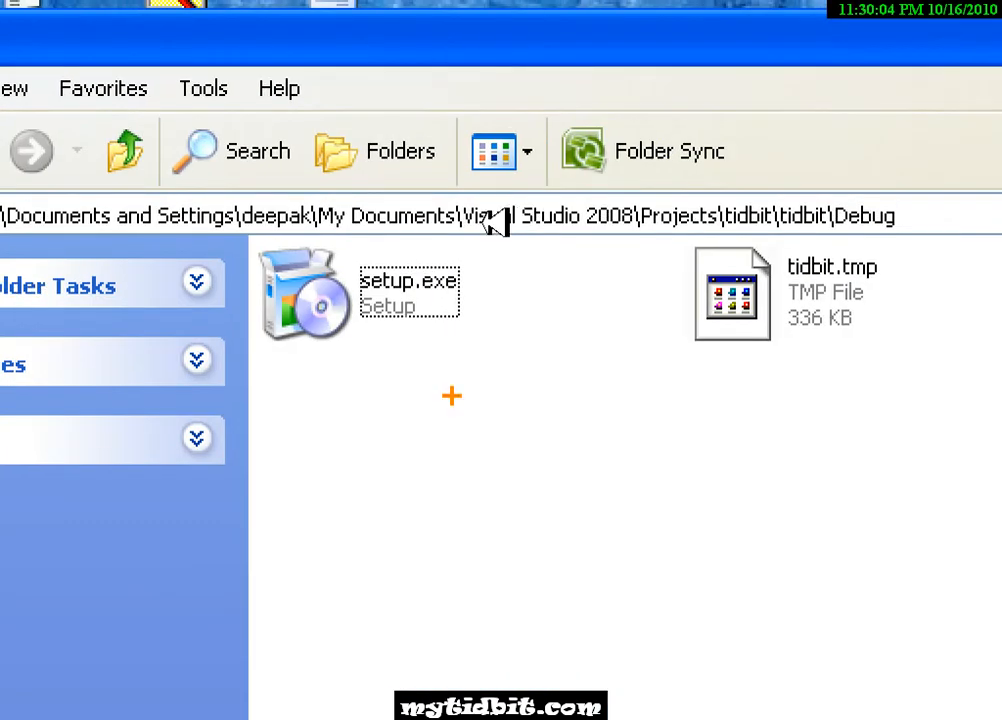
pyautogui.moveTo(485, 222)
pyautogui.mouseDown()
pyautogui.moveTo(425, 483)
pyautogui.moveTo(348, 128)
pyautogui.mouseUp()
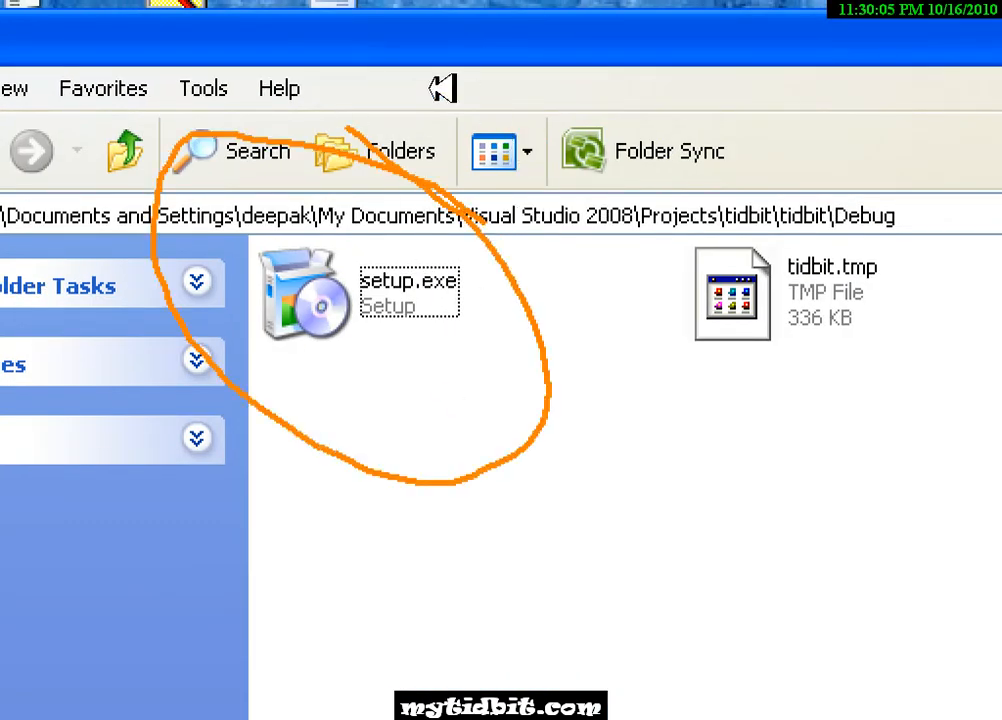
pyautogui.press('Escape')
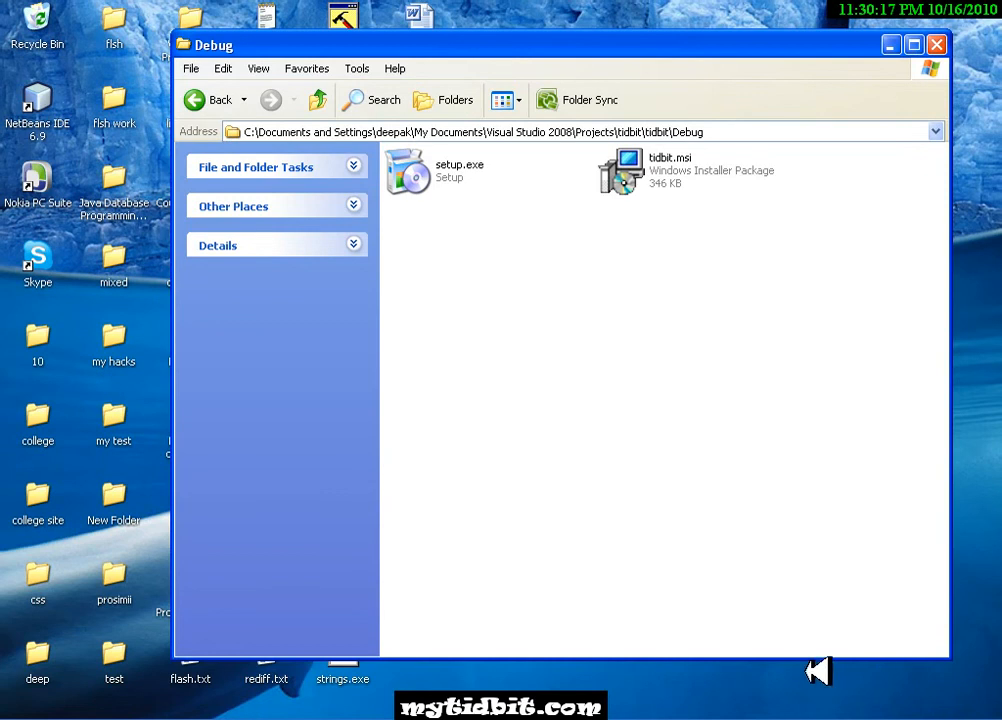
# - Run setup.exe from the Debug folder, agree to the license, install tidbit with the default options, and close the installer
pyautogui.click(430, 176)
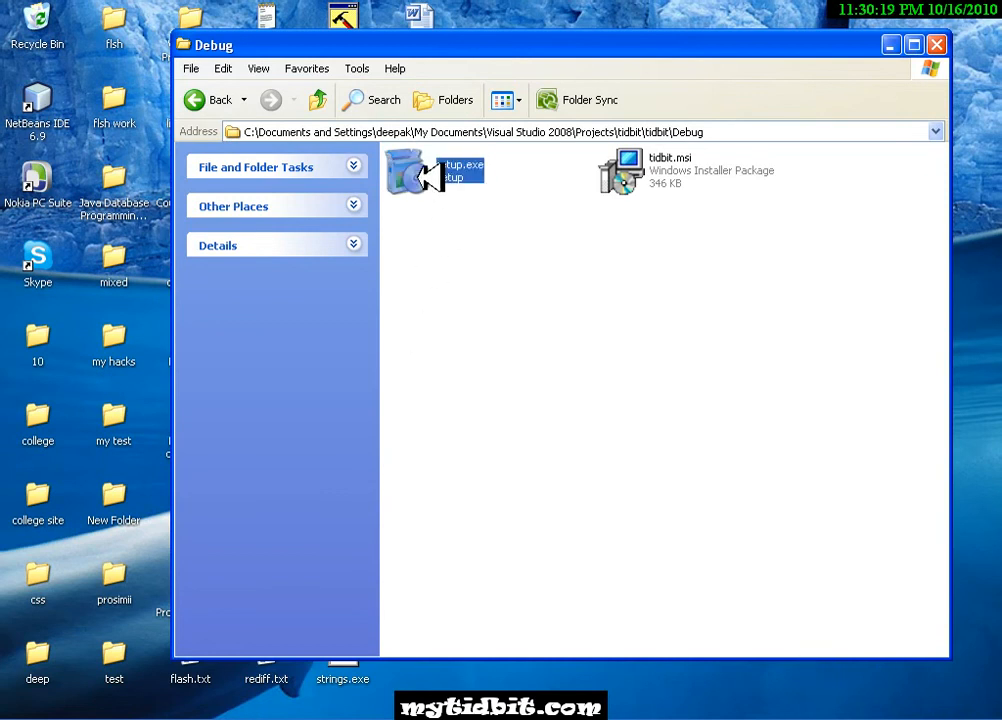
pyautogui.doubleClick(430, 176)
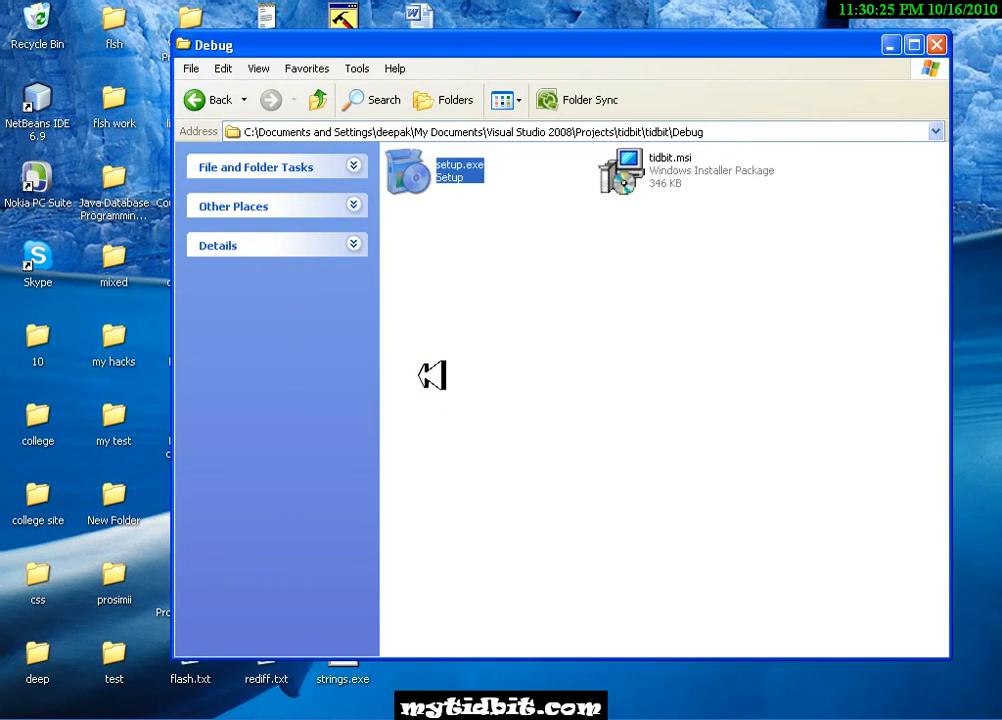
pyautogui.click(697, 532)
pyautogui.click(468, 497)
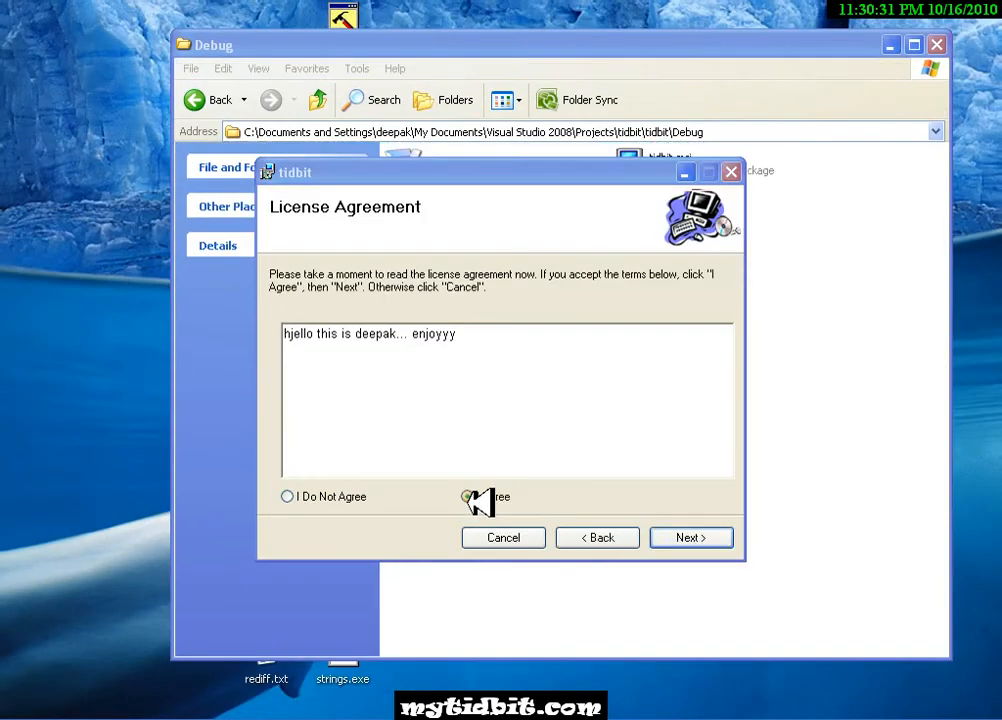
pyautogui.click(950, 446)
pyautogui.click(703, 537)
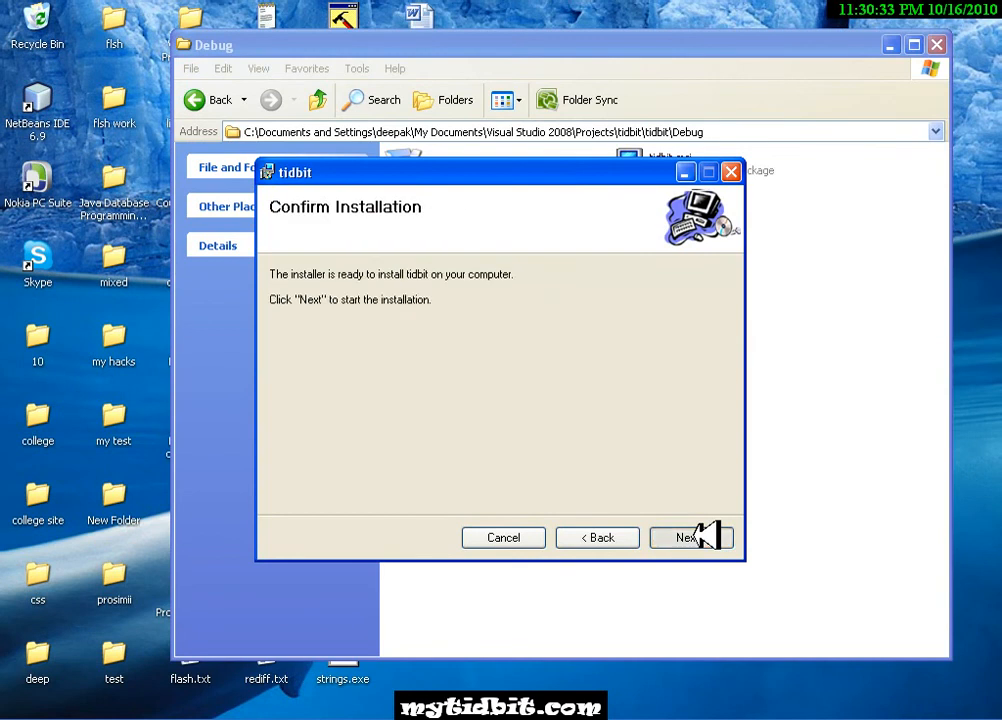
pyautogui.click(705, 537)
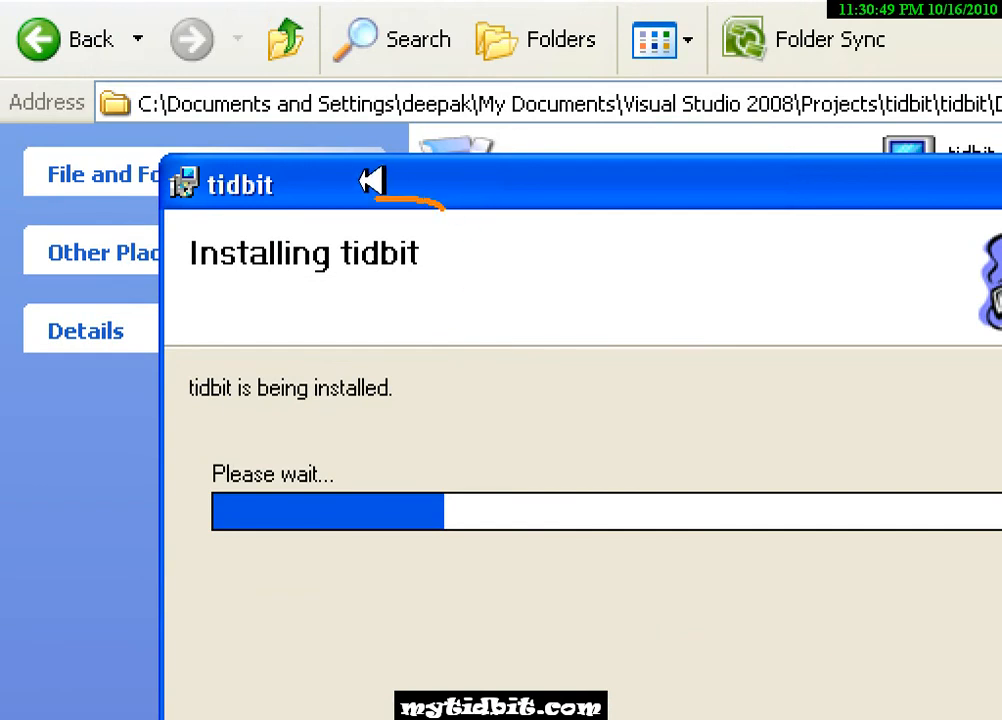
pyautogui.moveTo(371, 181)
pyautogui.mouseDown()
pyautogui.moveTo(403, 179)
pyautogui.moveTo(380, 177)
pyautogui.mouseUp()
pyautogui.moveTo(296, 156); pyautogui.dragTo(277, 170)
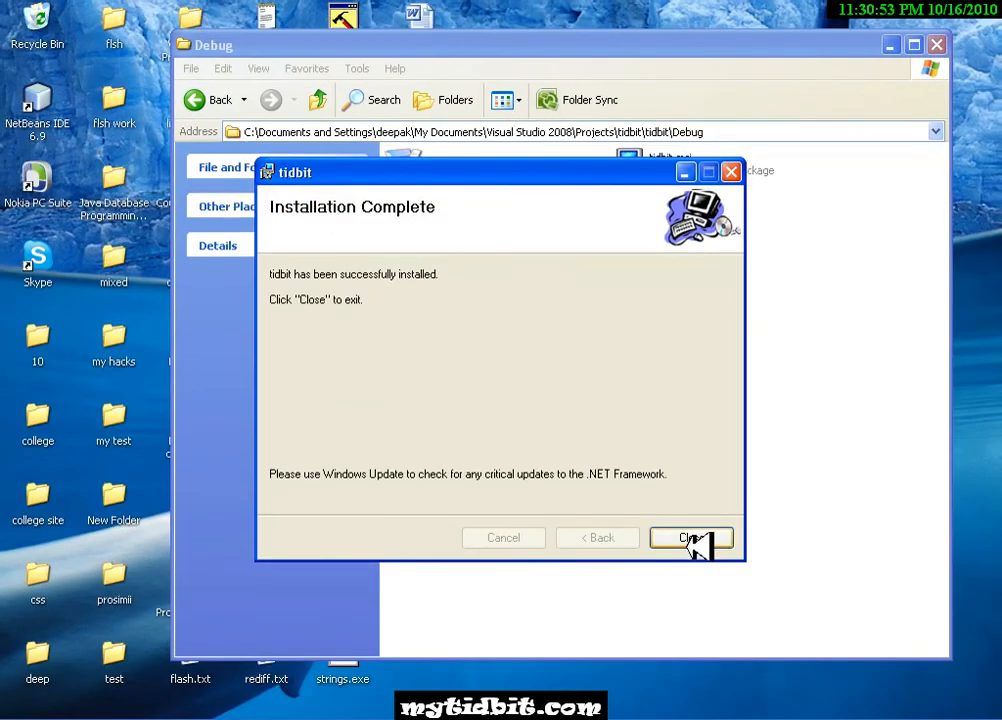
pyautogui.click(692, 538)
# - Display the list of all installed Windows programs to look for the tidbit shortcut
pyautogui.click(62, 709)
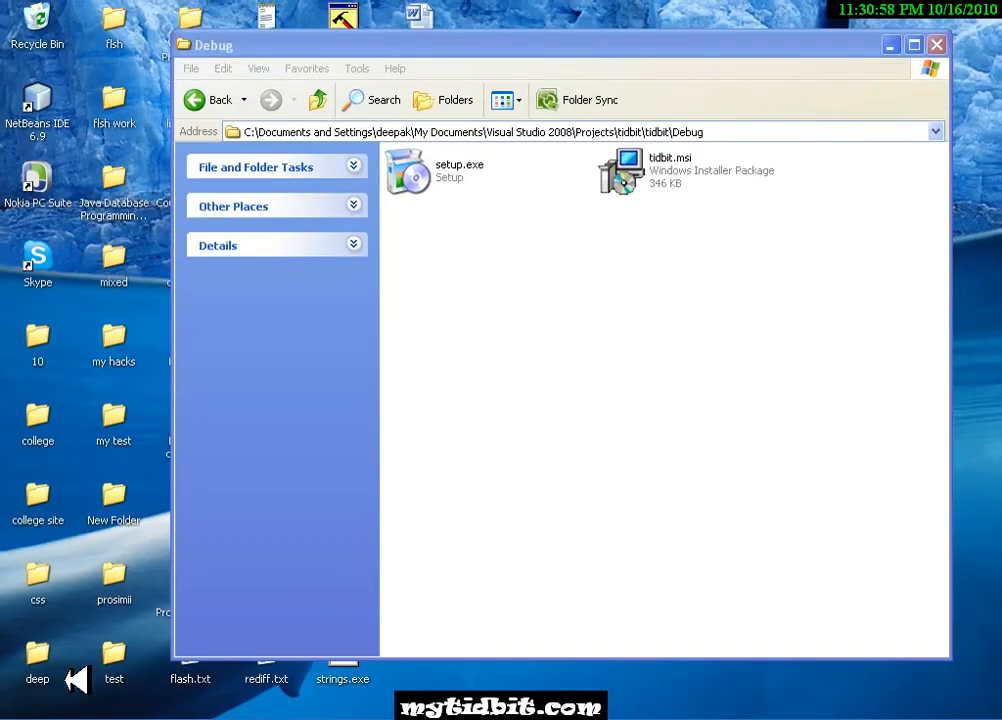
pyautogui.click(63, 708)
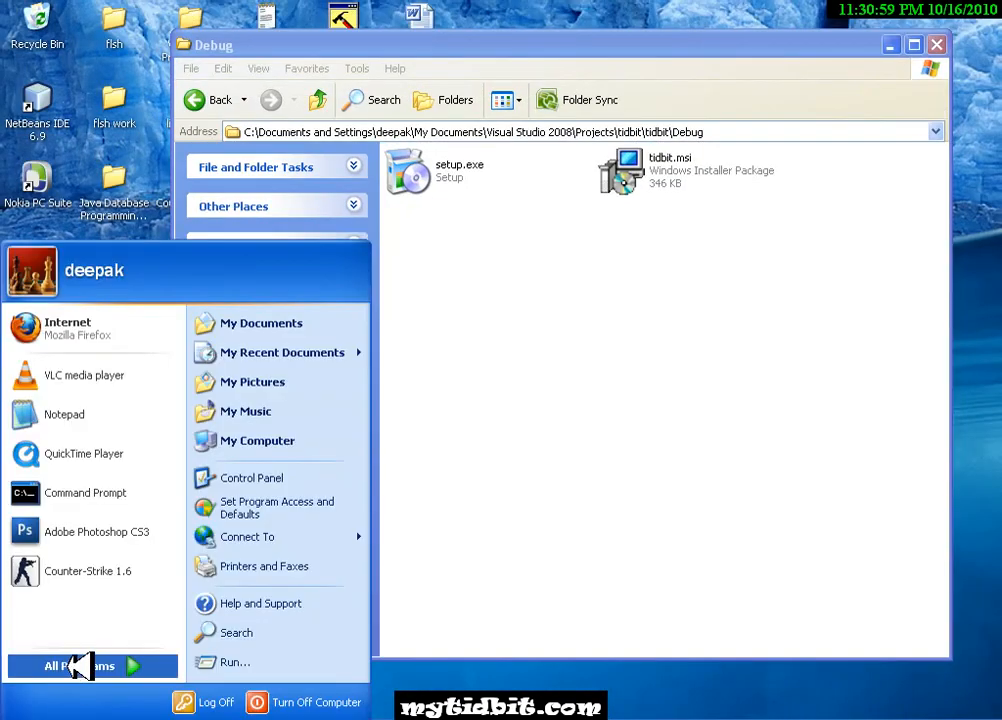
pyautogui.click(78, 665)
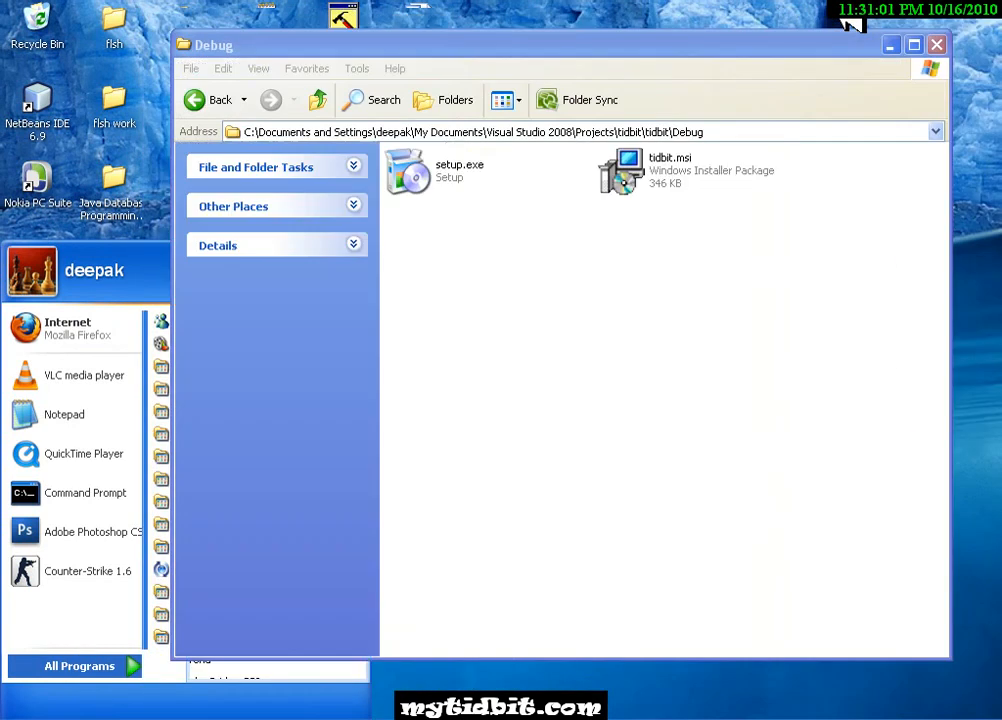